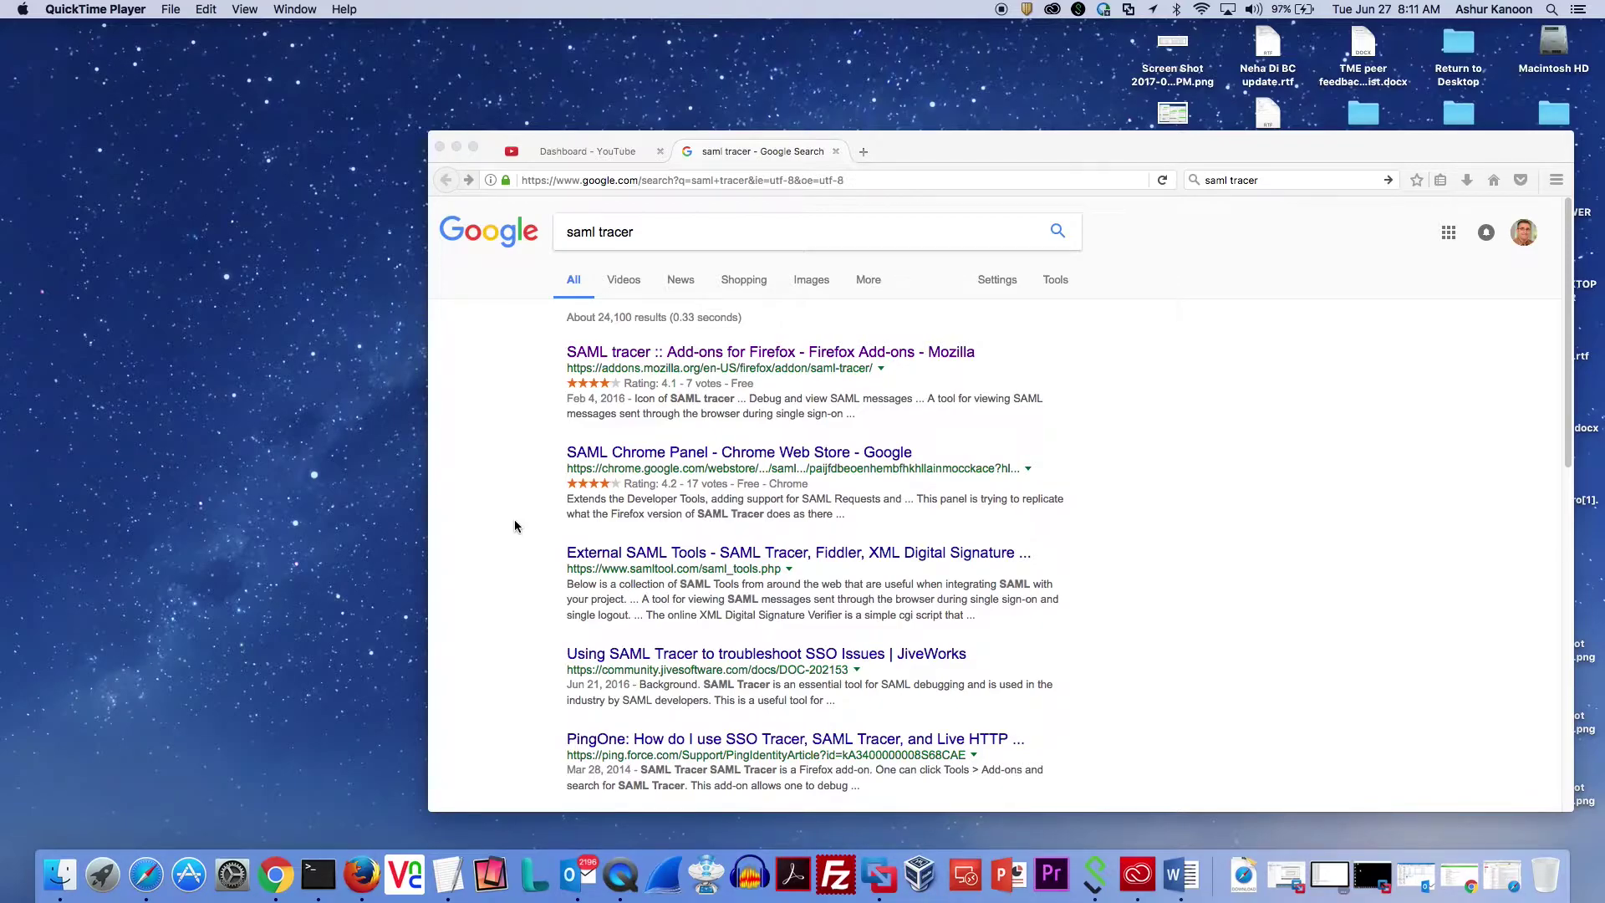
- Open the SAML tracer add-on page, then launch SAML tracer from the Firefox menu
click(750, 357)
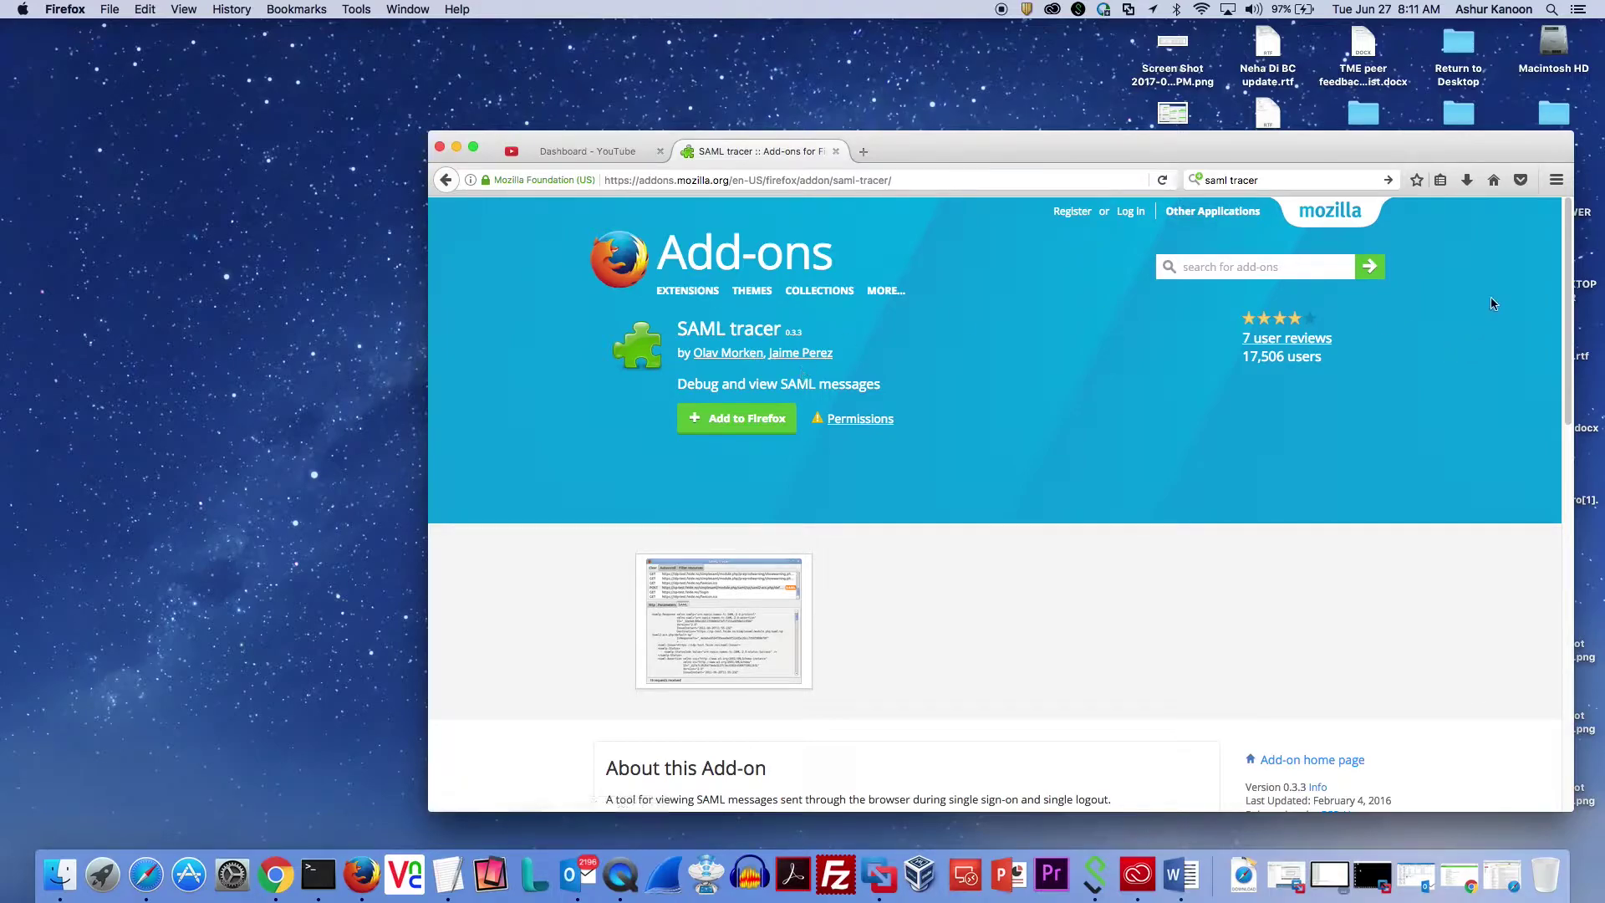
click(1554, 180)
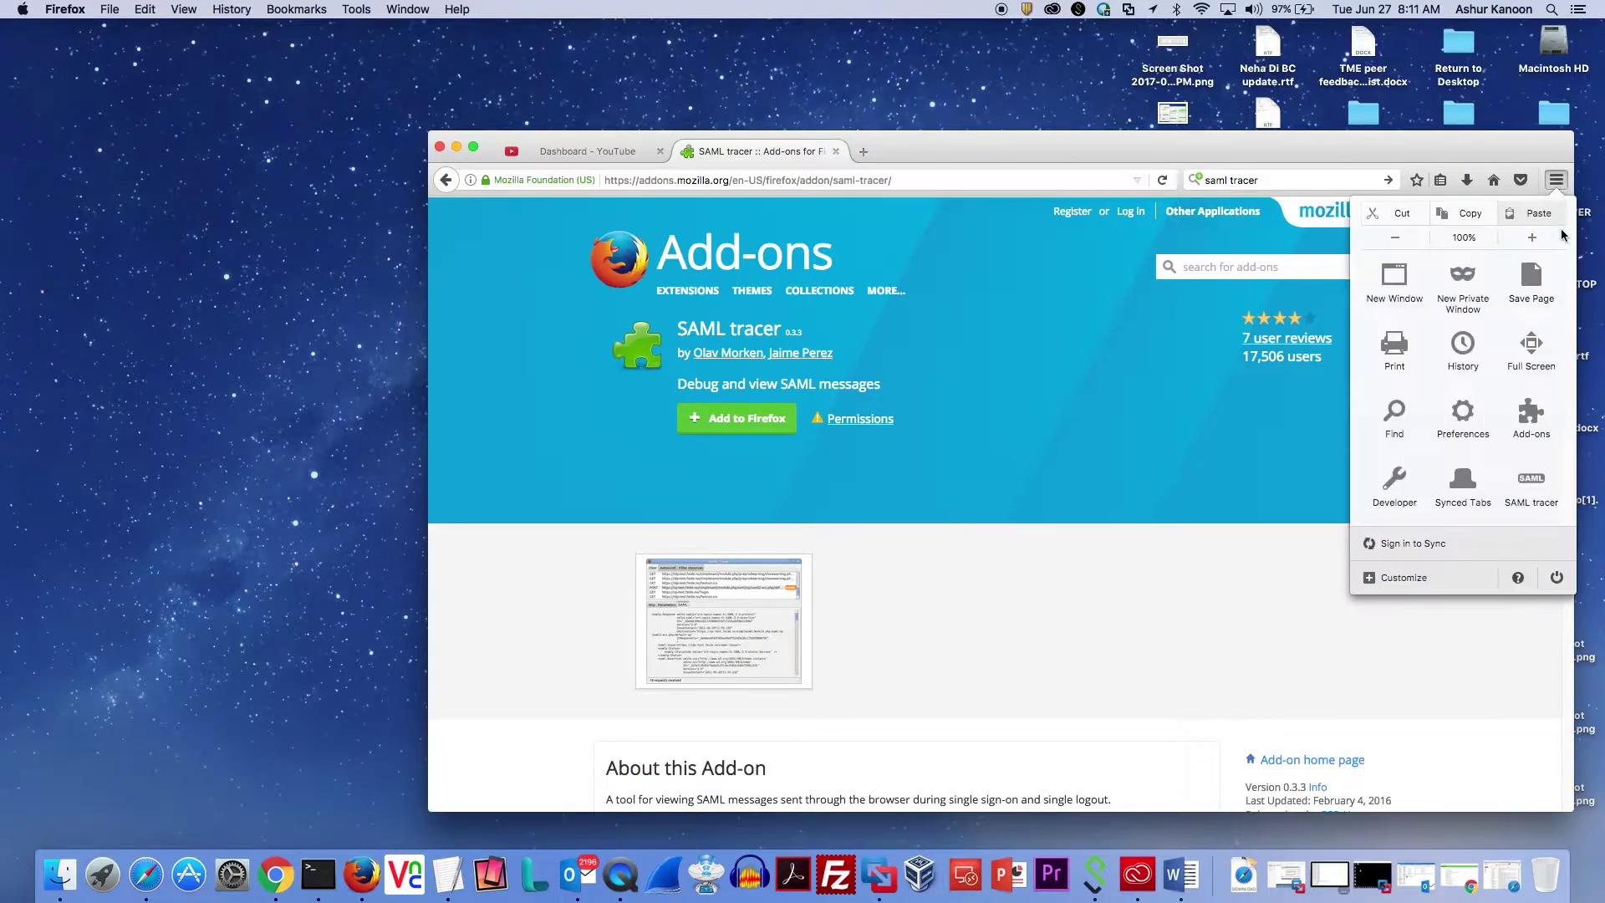
click(1548, 491)
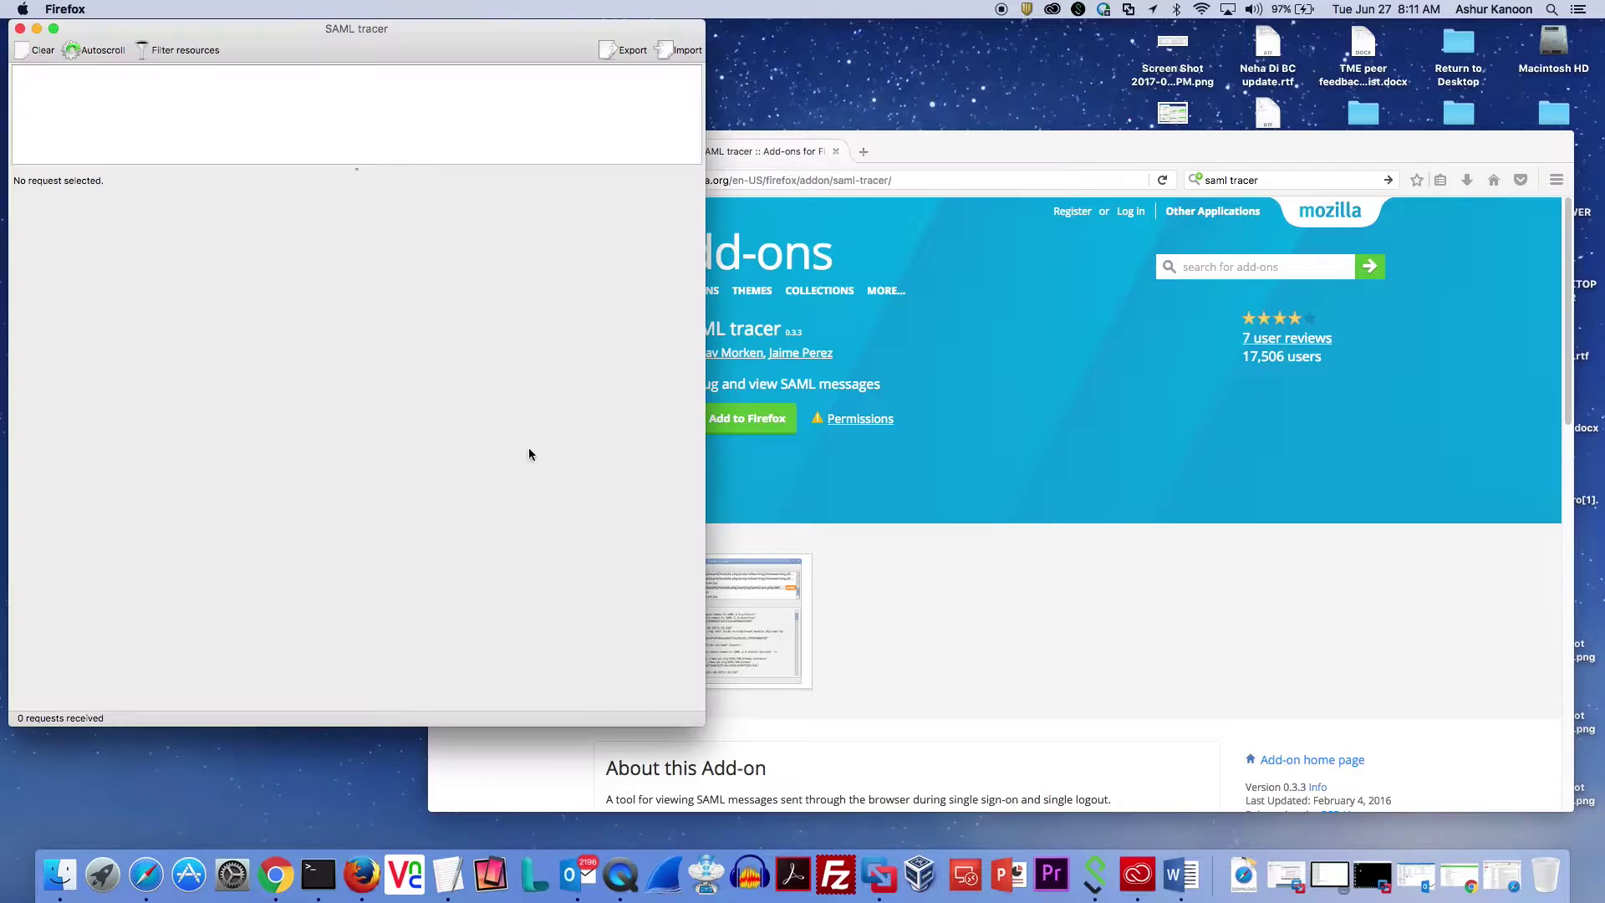
click(1007, 548)
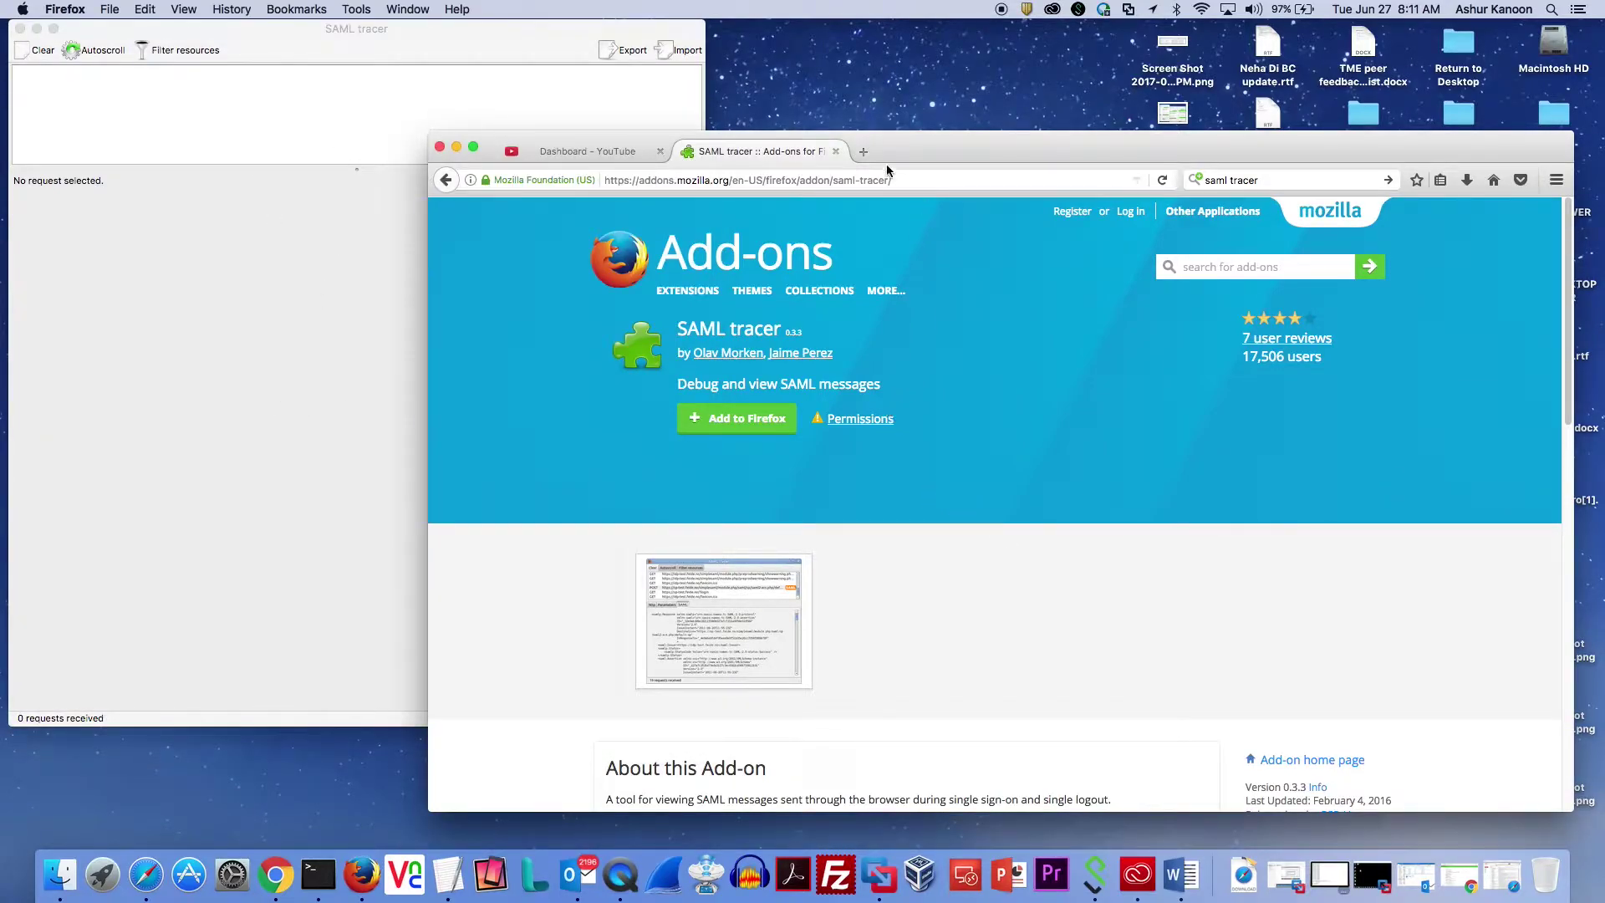
- Load acmegizmo.box.com in a new tab and enlarge SAML tracer's request list
click(863, 151)
text(a)
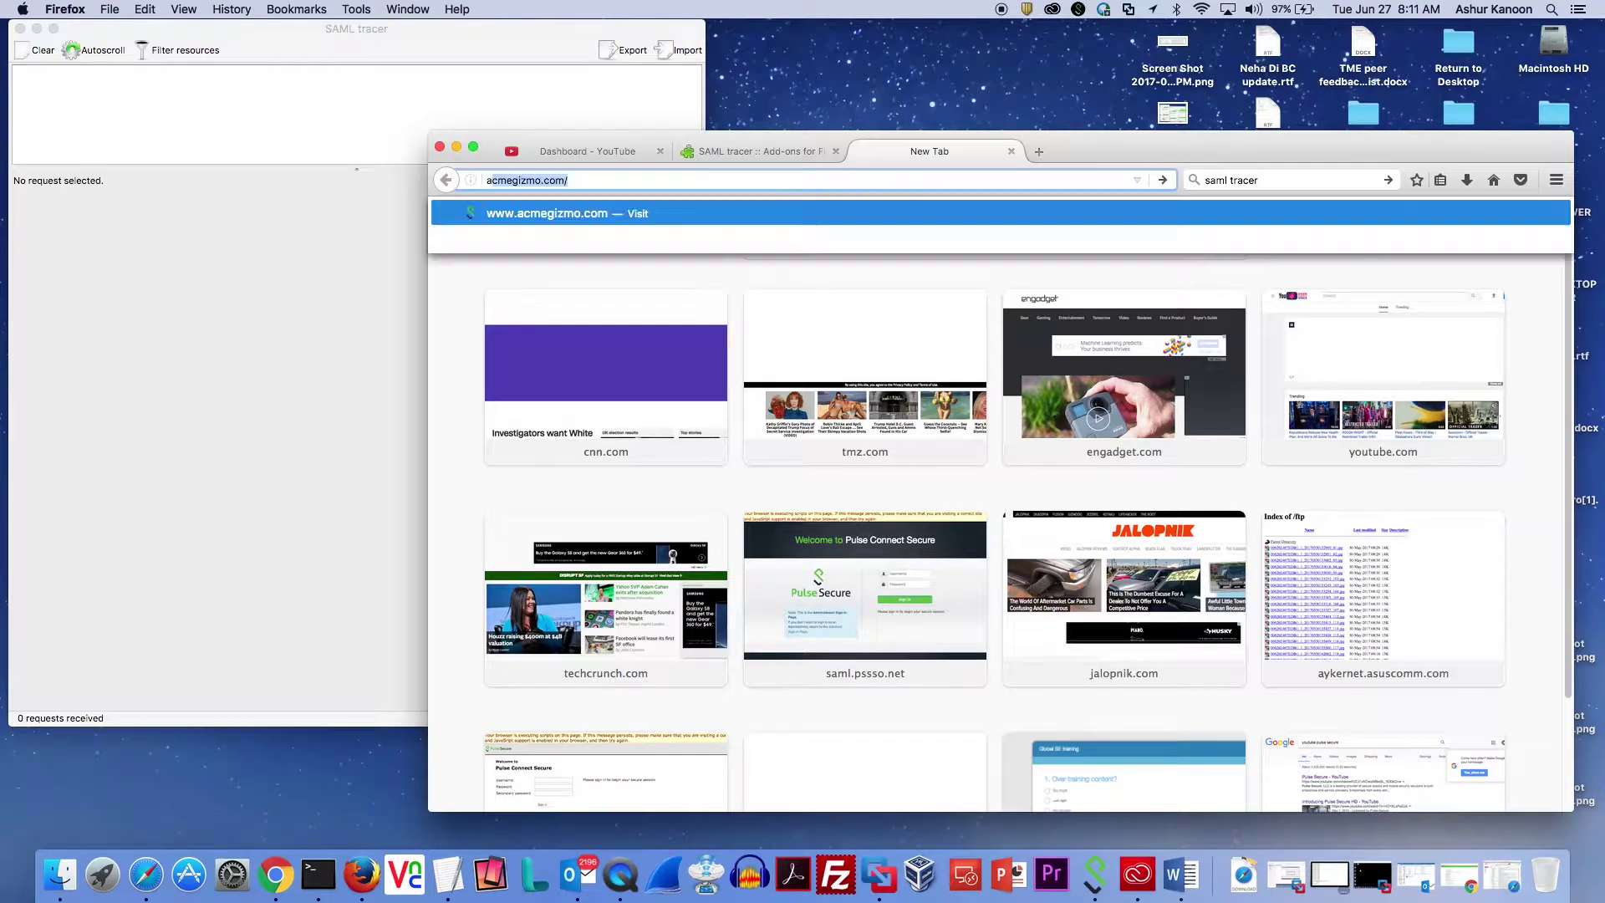
text(cmegizmo)
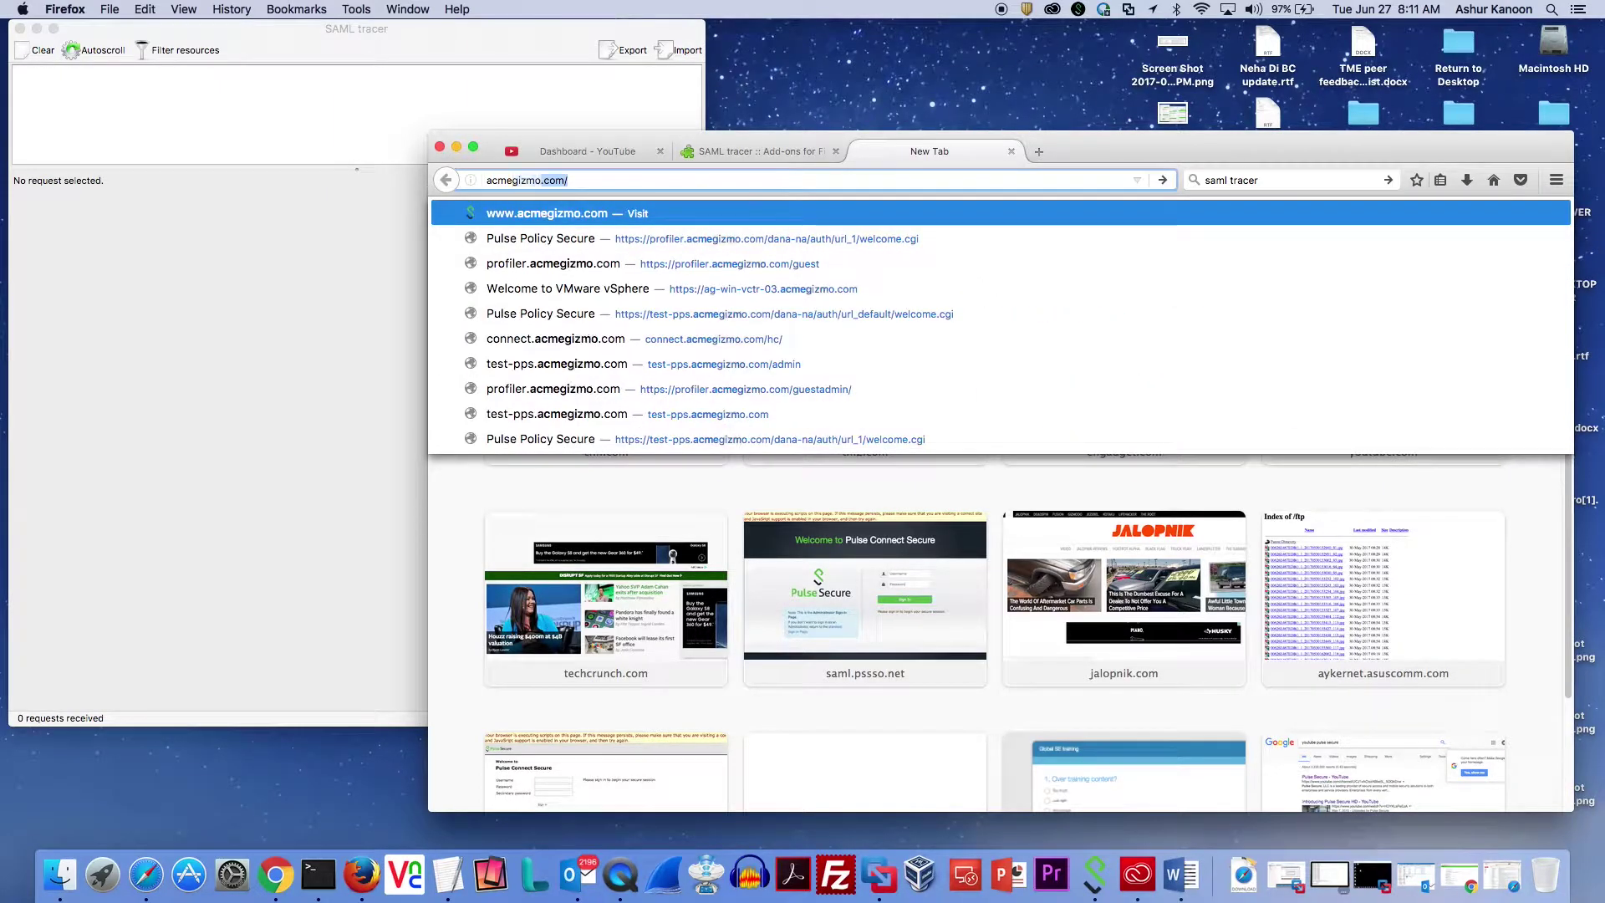
text(.box.com)
key(Return)
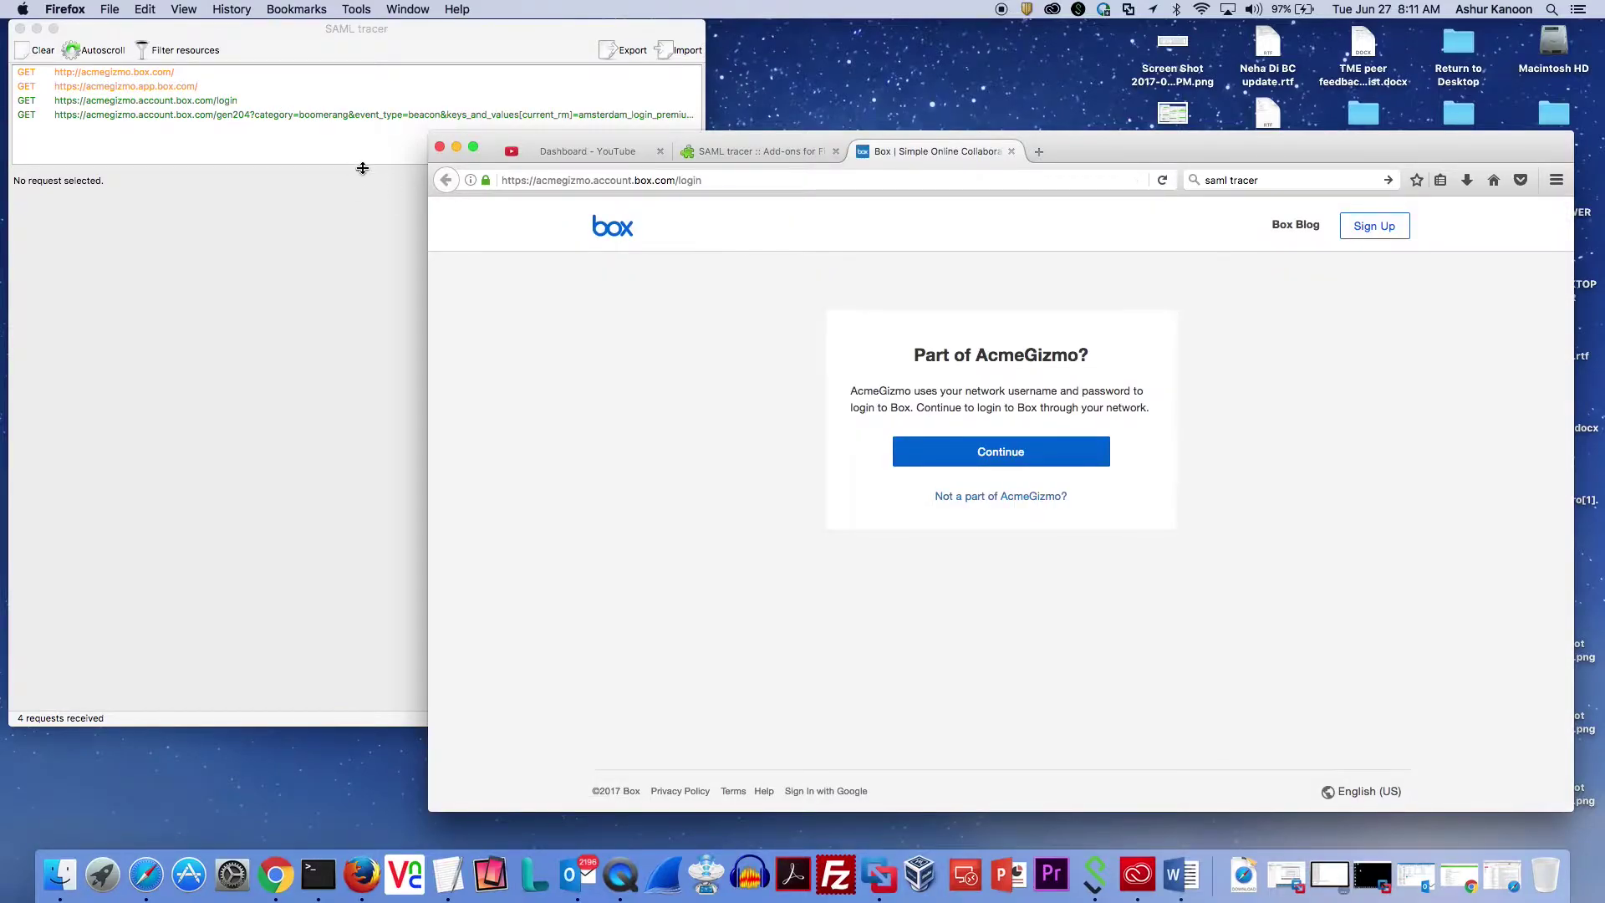
click(363, 166)
drag(362, 167, 383, 326)
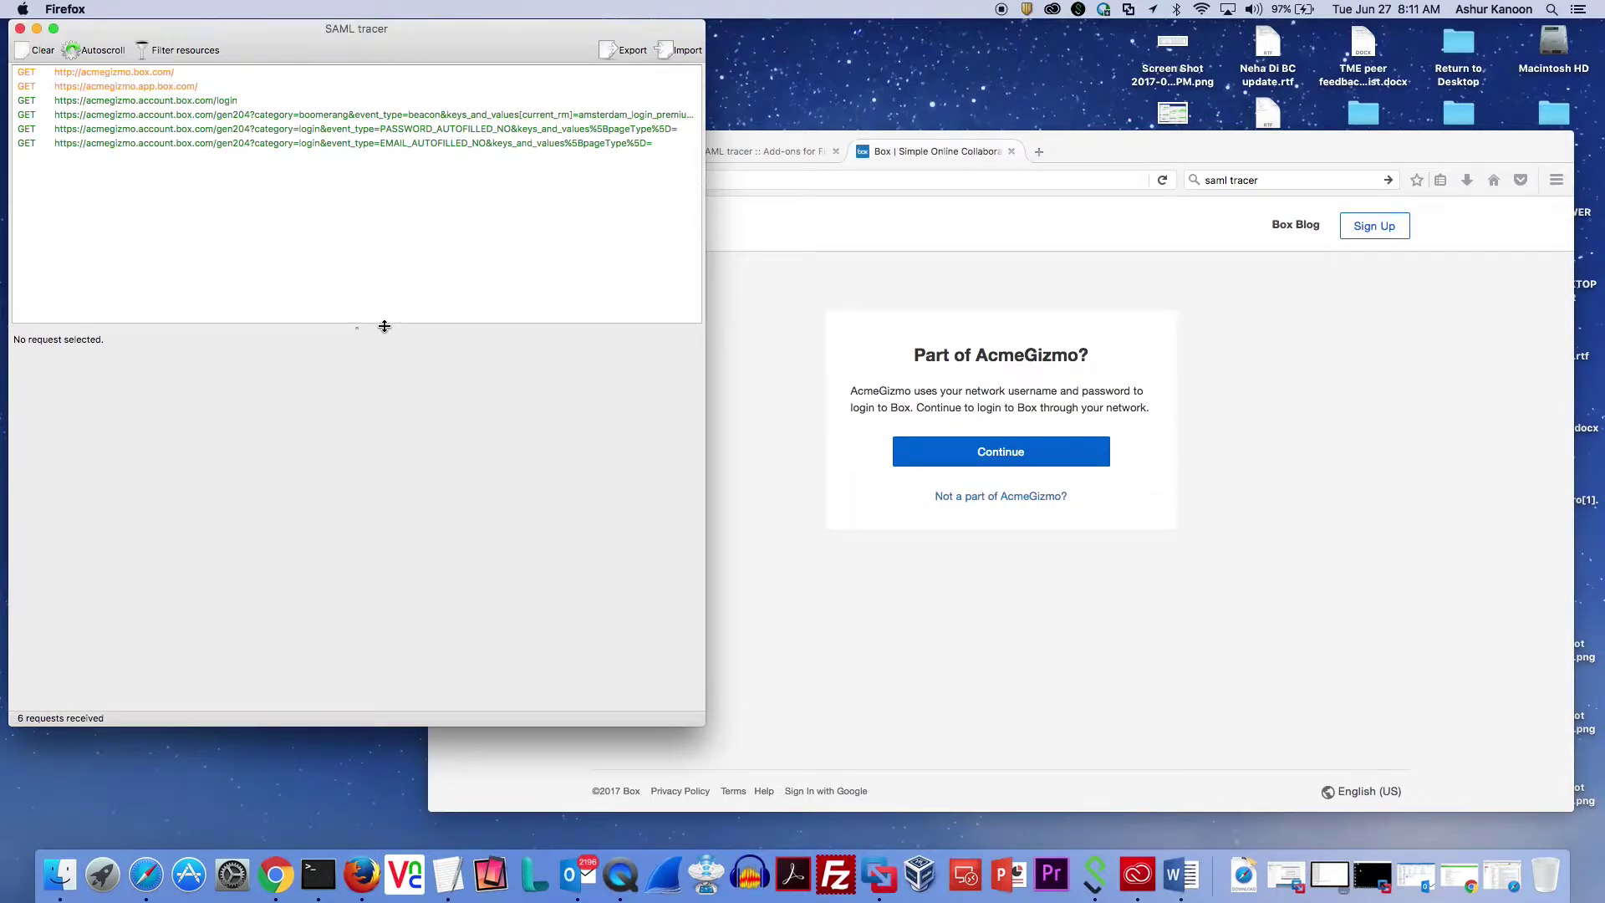
click(839, 587)
- Continue to Box and sign in on the Pulse Connect Secure page
click(1051, 459)
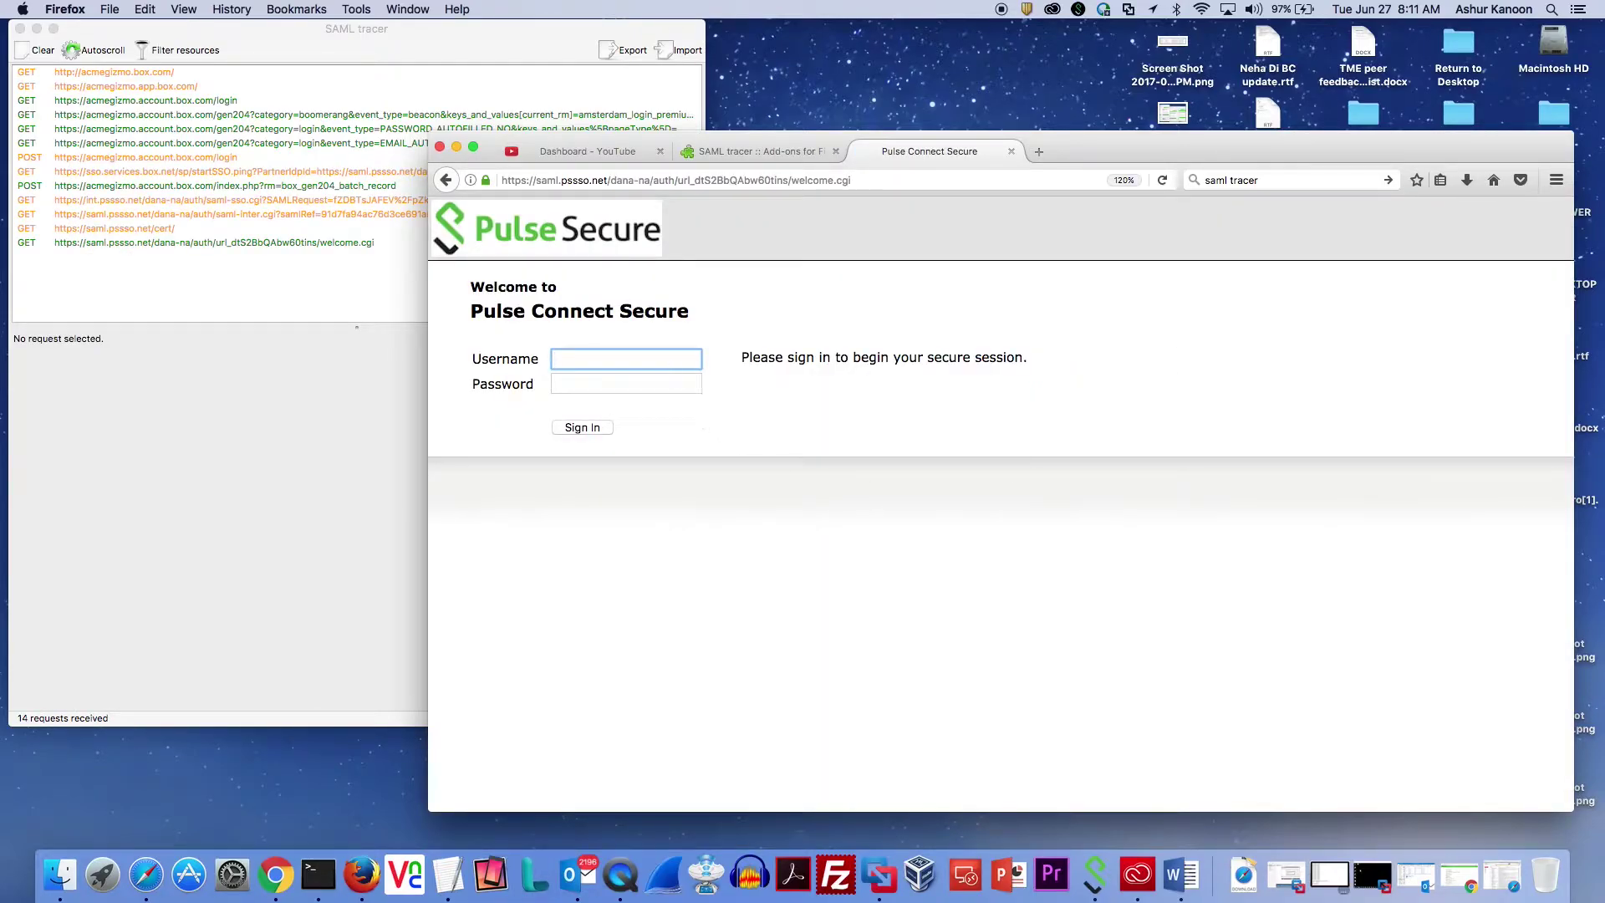
text(a)
key(BackSpace)
key(Tab)
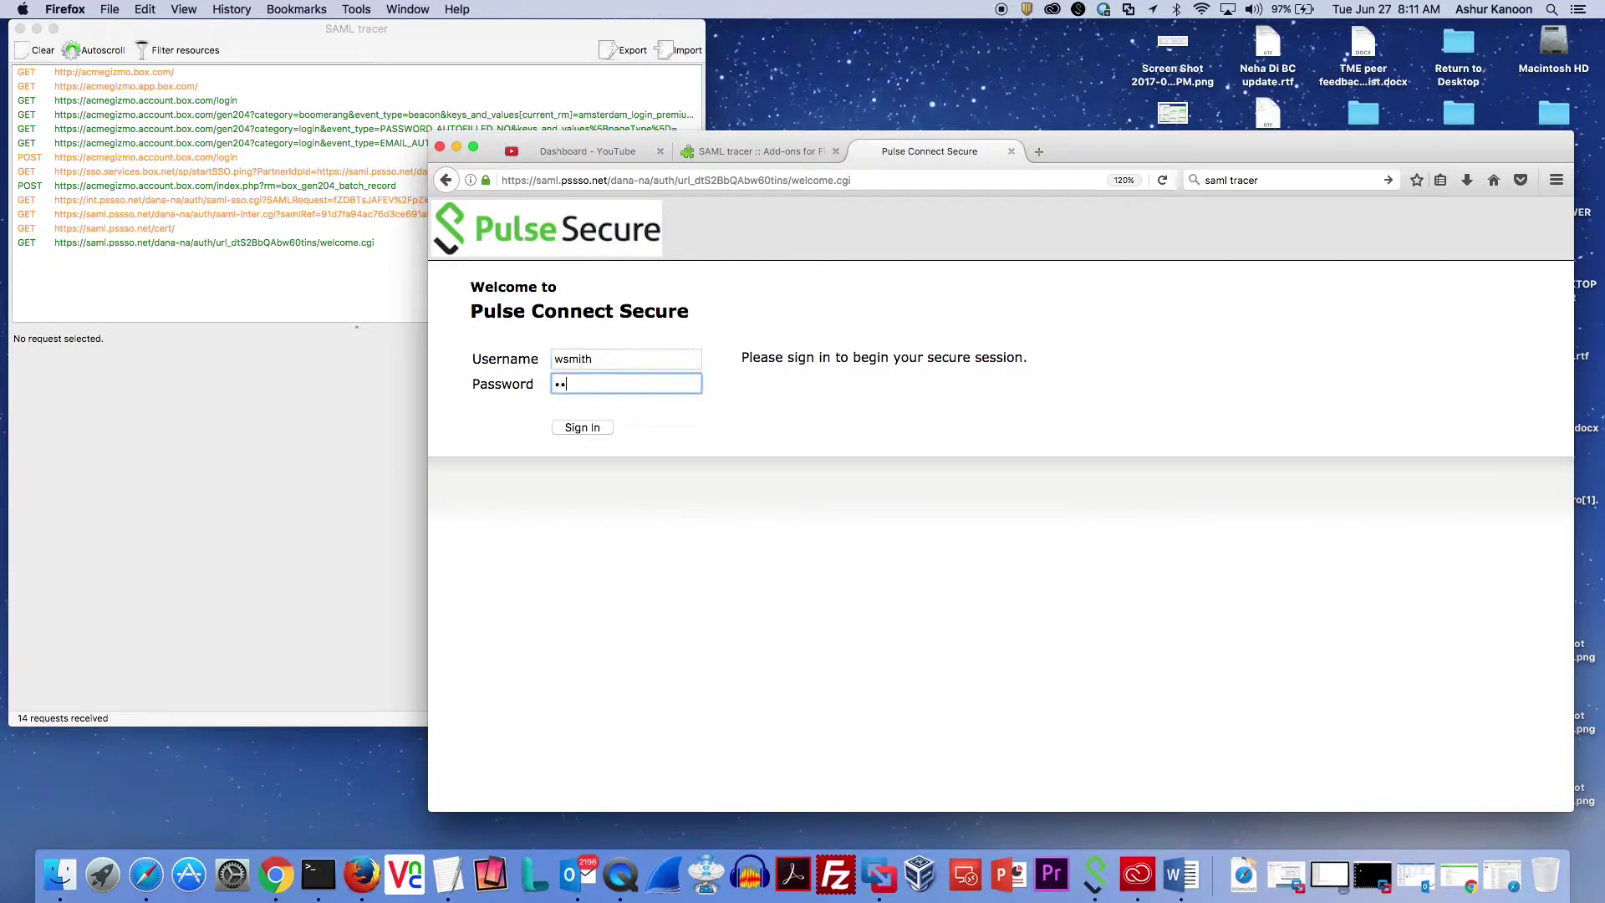
text(••••••)
key(Return)
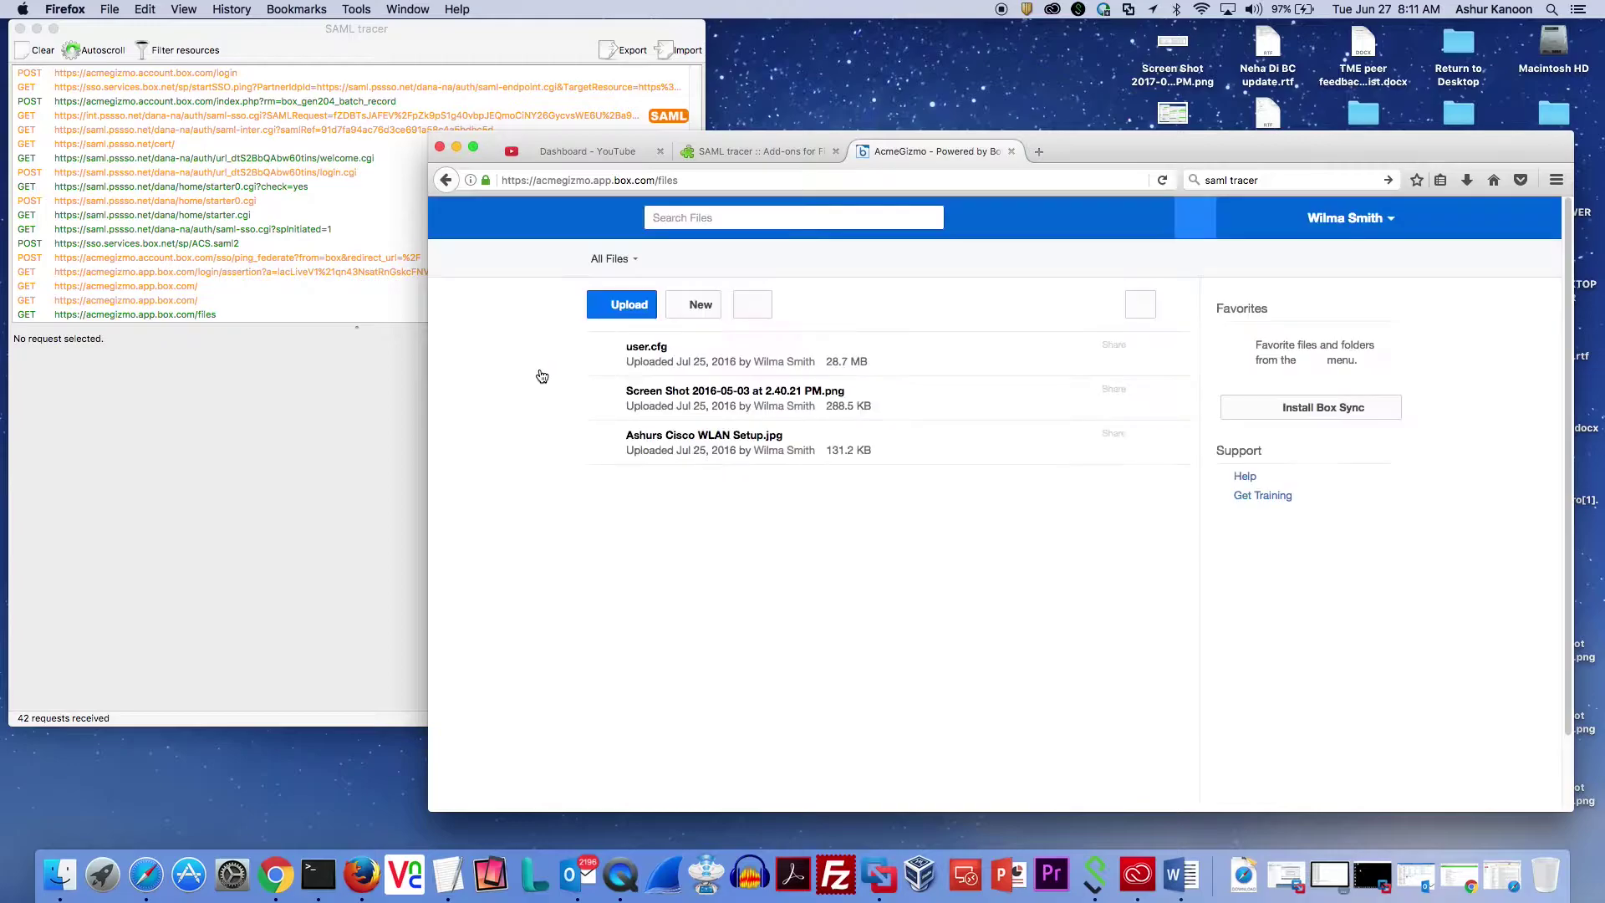
- Show the SAML response XML for the POST ACS.saml2 request in an enlarged tracer window
click(393, 334)
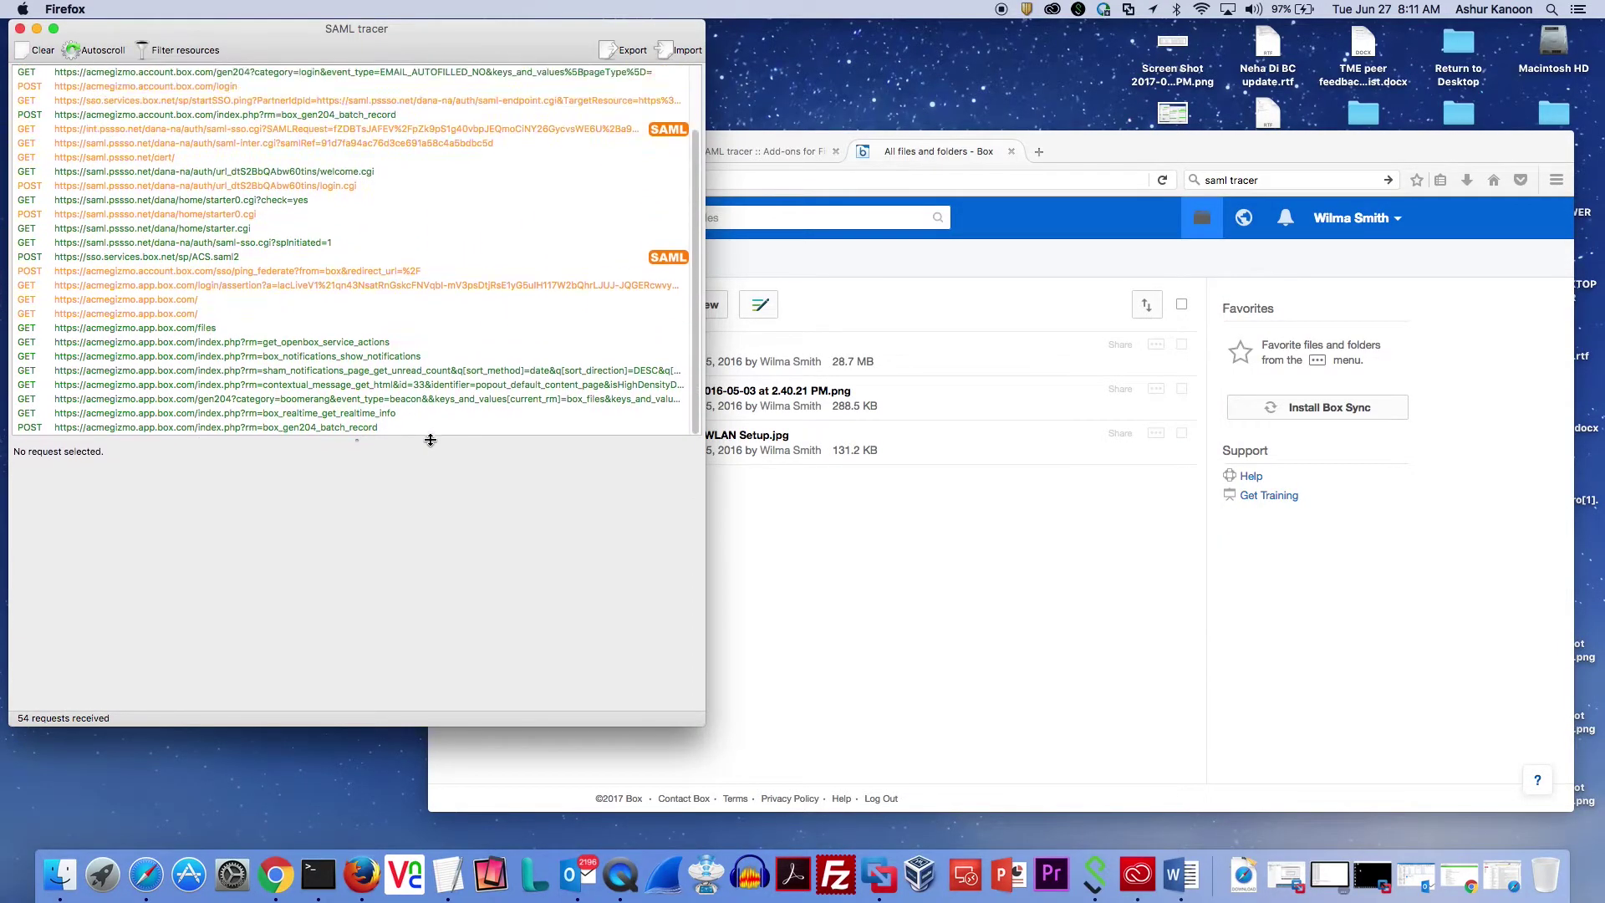
drag(406, 326, 441, 450)
click(637, 276)
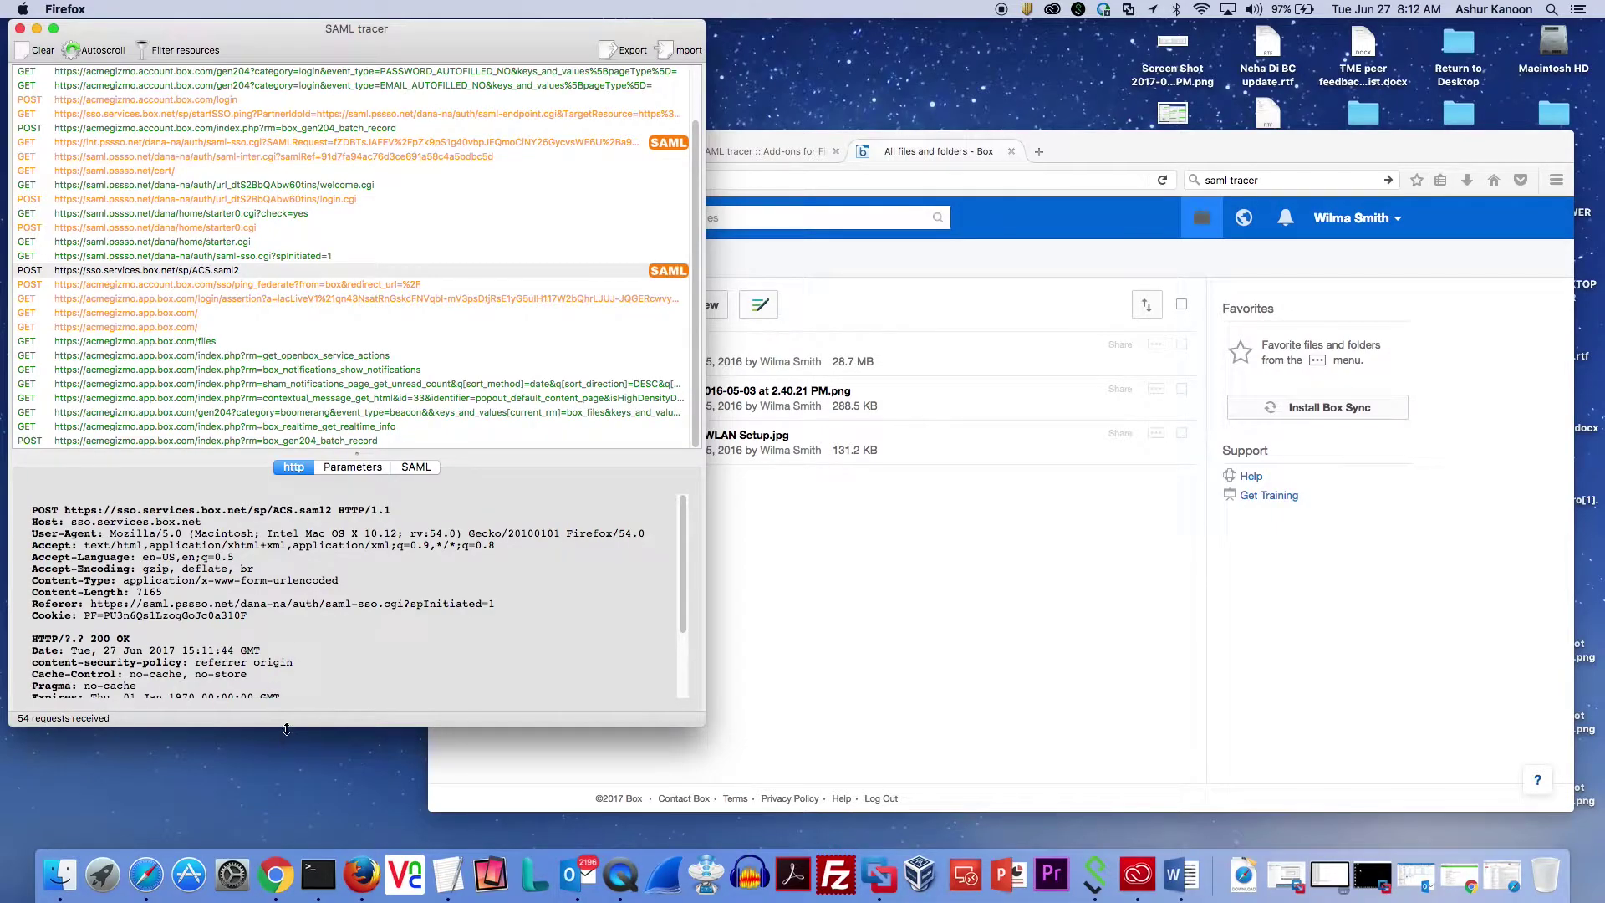
drag(286, 727, 289, 810)
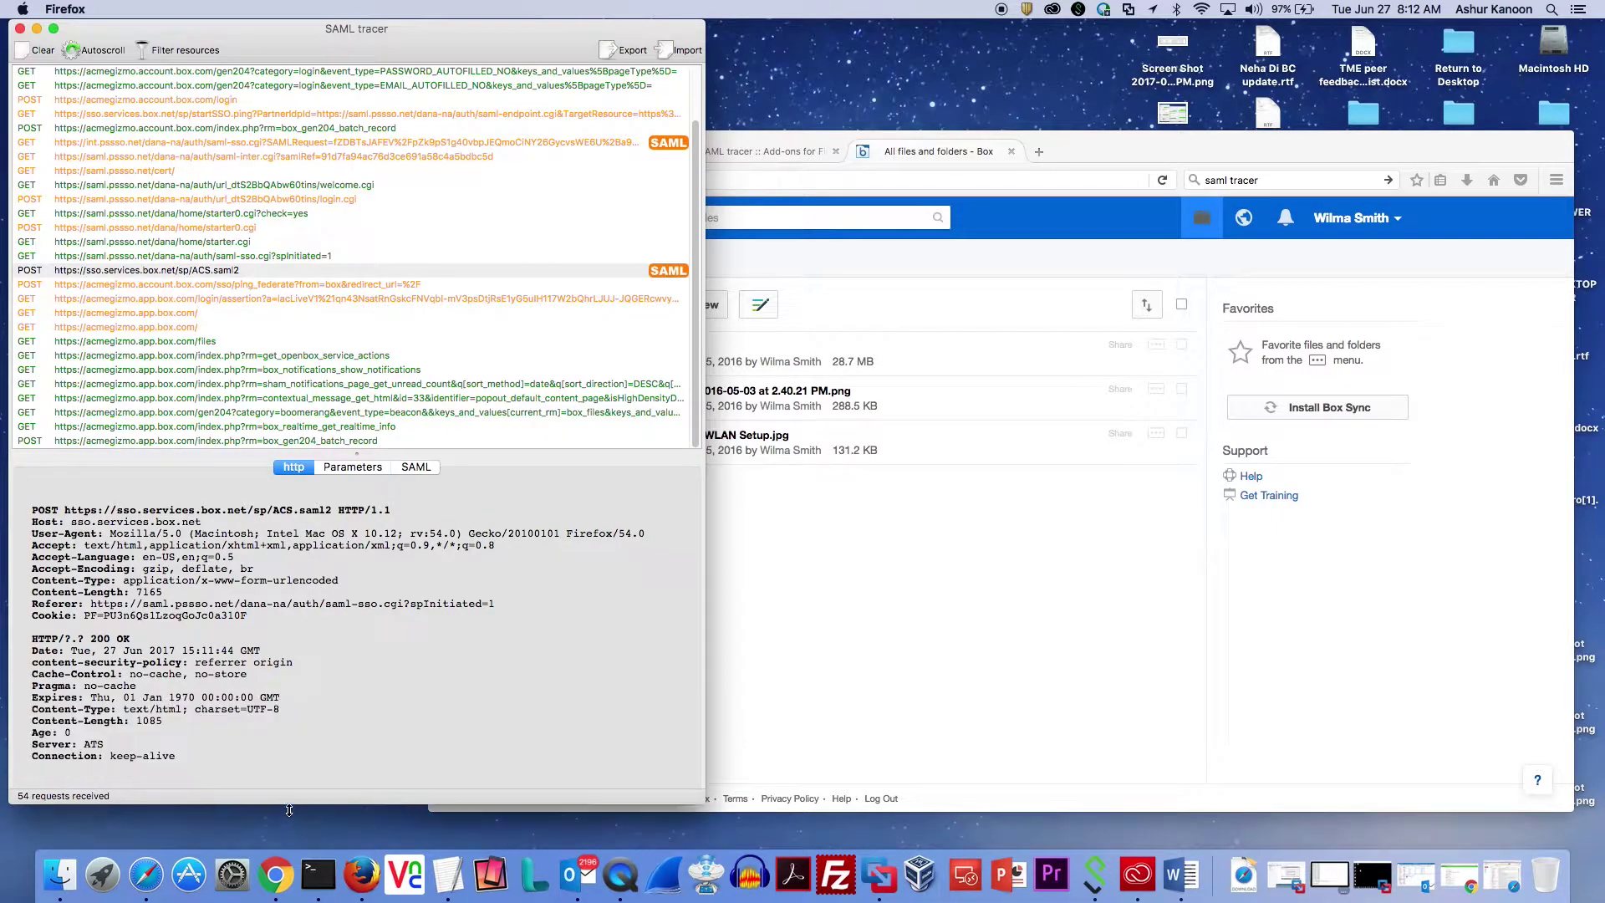
click(417, 468)
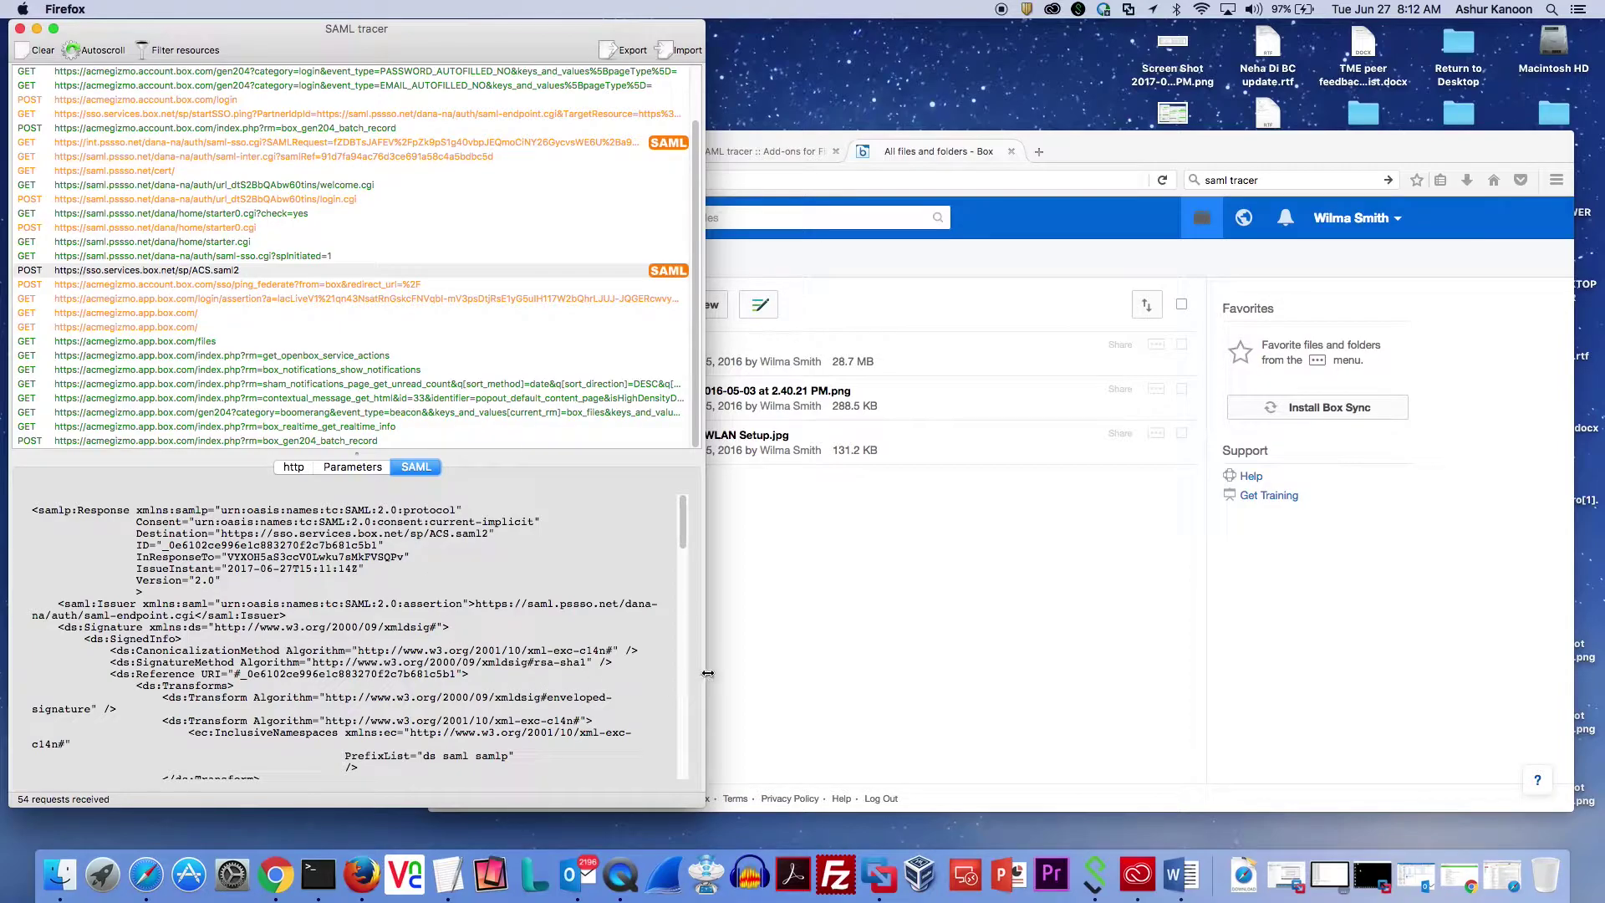
drag(705, 675, 902, 666)
scroll(693, 752, down, 10)
drag(613, 636, 727, 636)
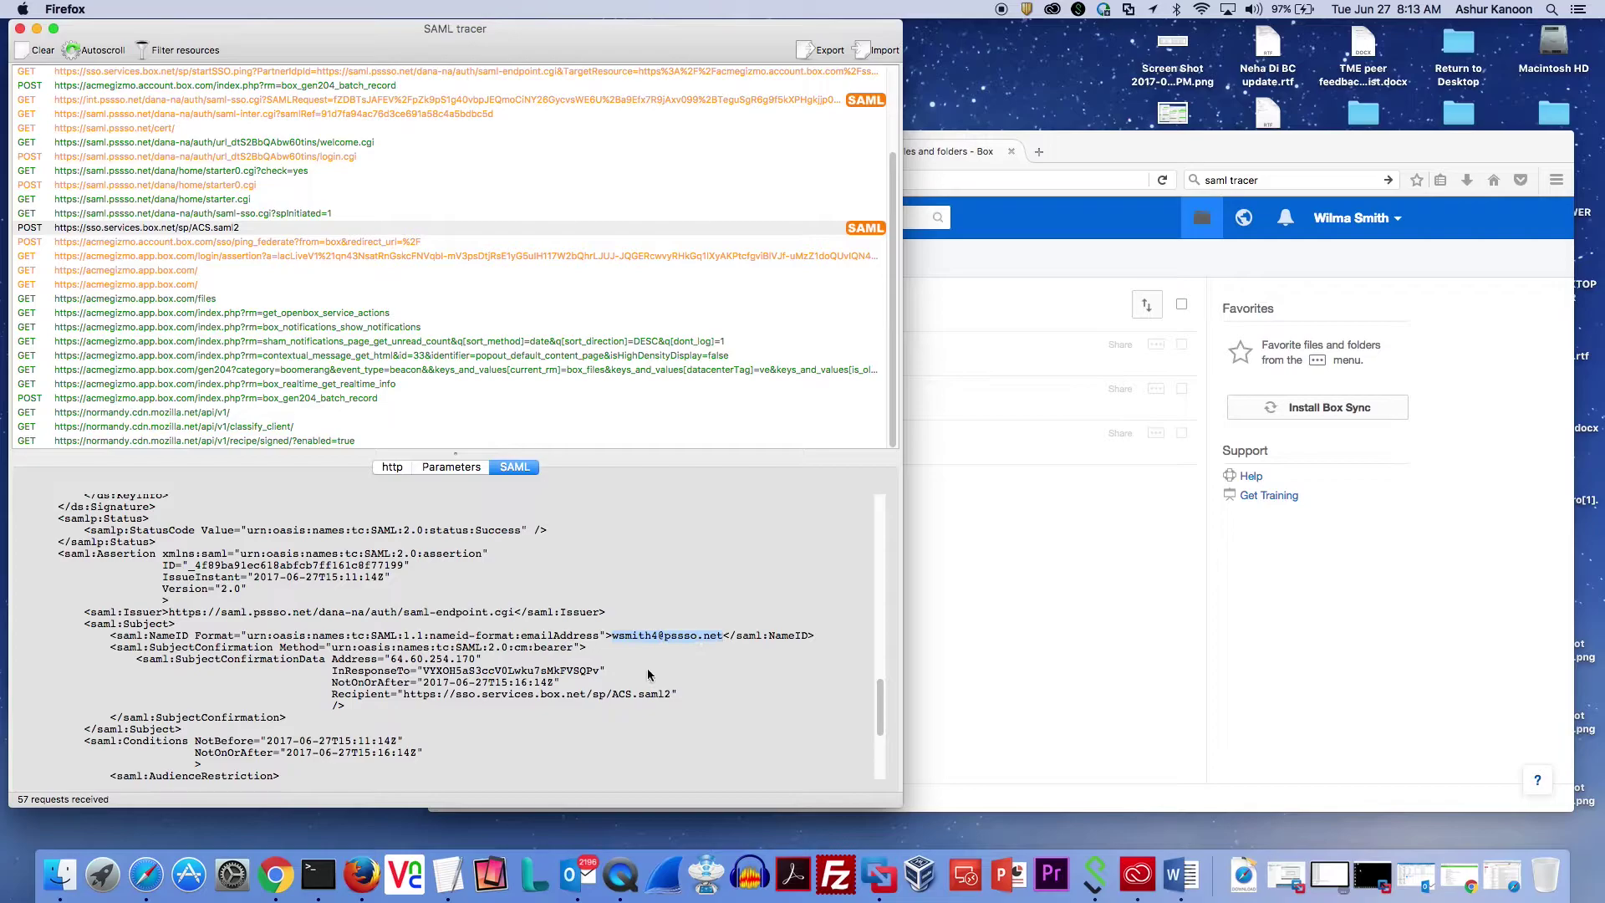
scroll(691, 682, down, 3)
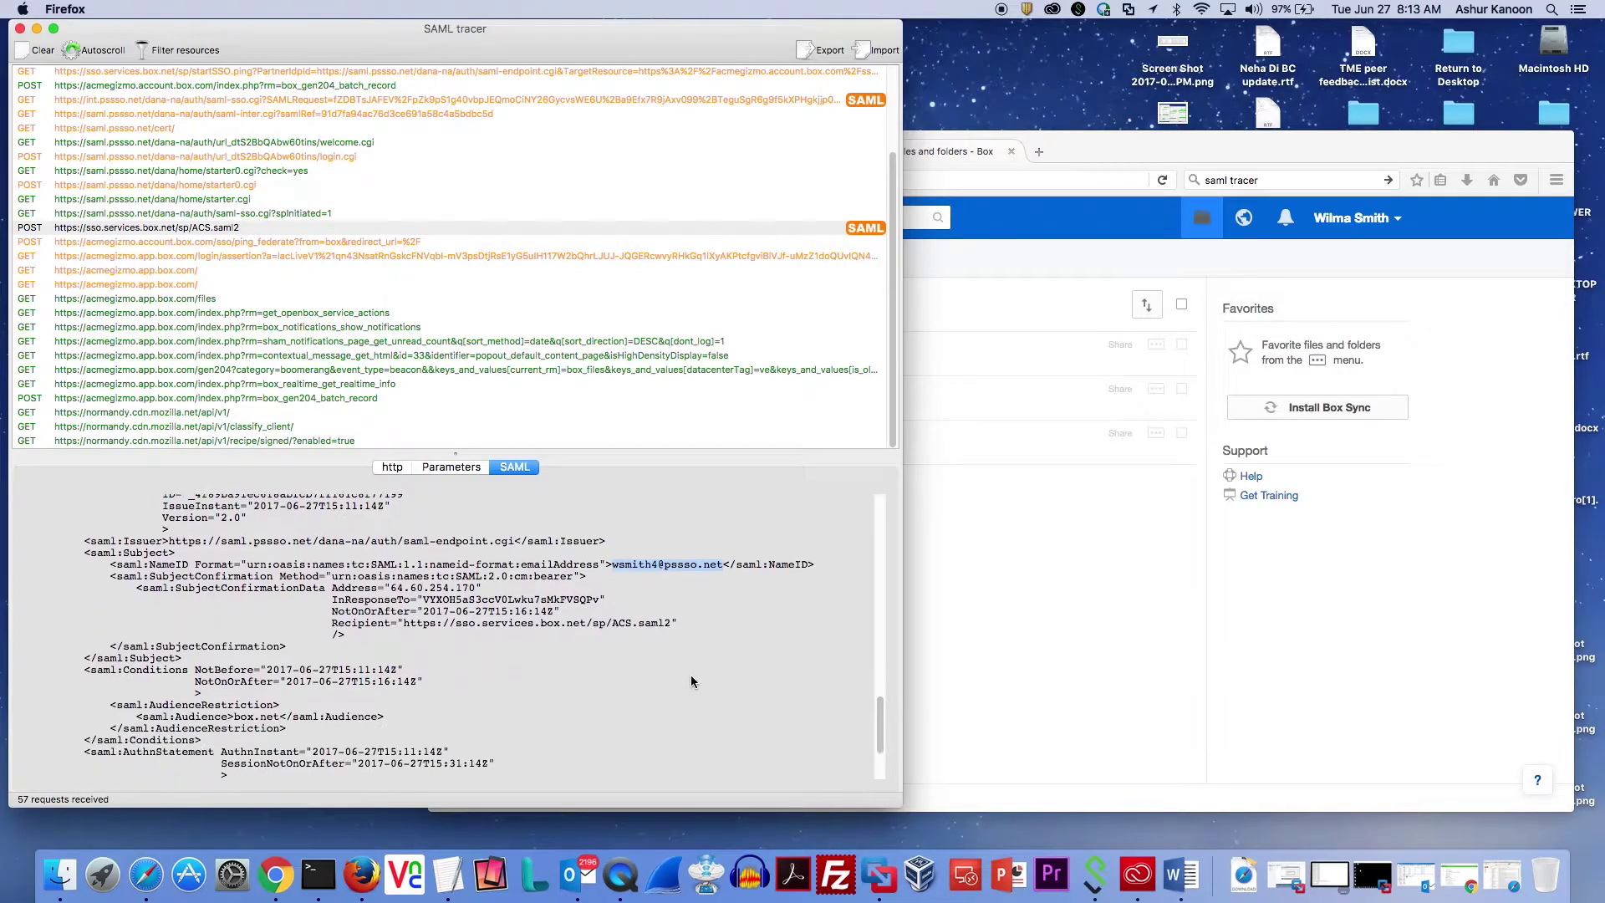
scroll(691, 682, down, 2)
scroll(694, 679, down, 2)
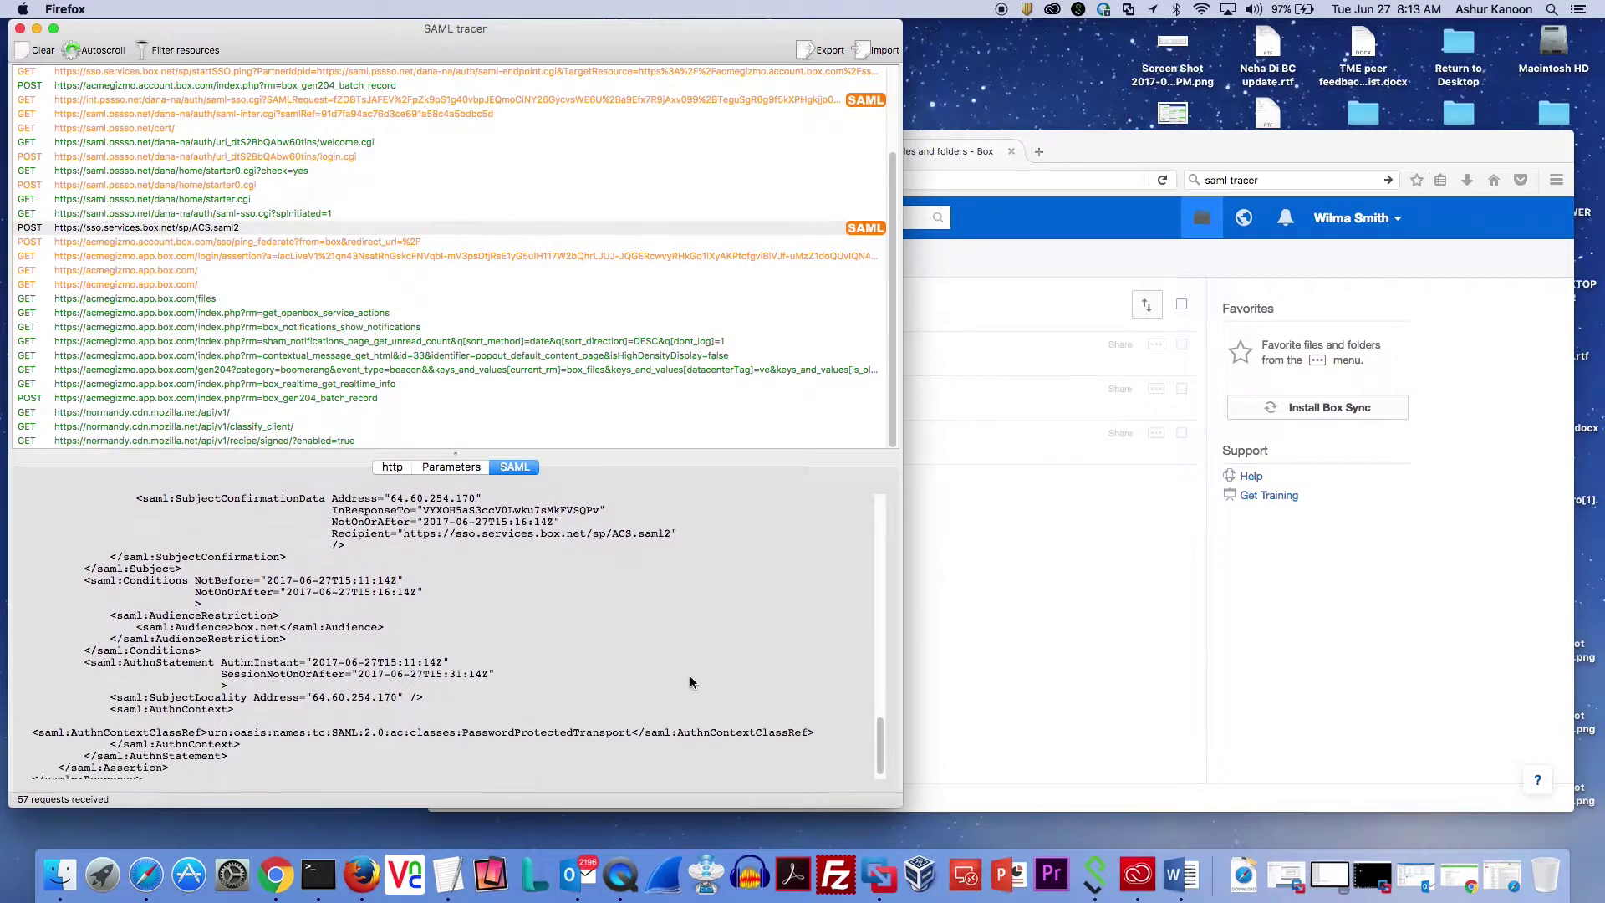
- Log out of Box from its account menu
click(1292, 676)
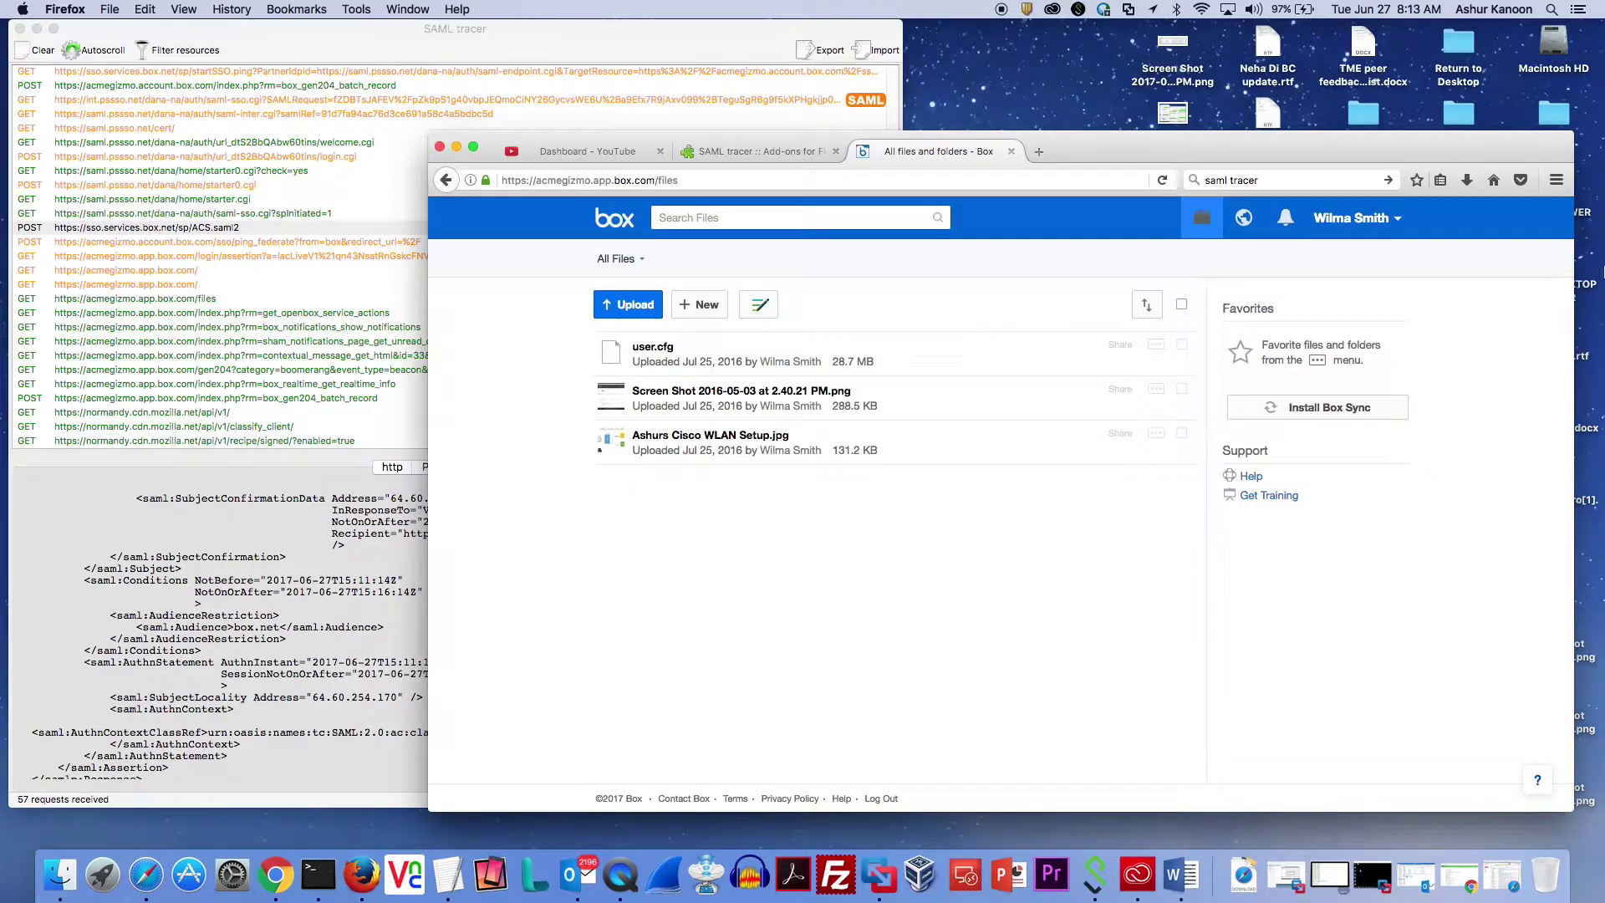
click(1396, 224)
click(1284, 523)
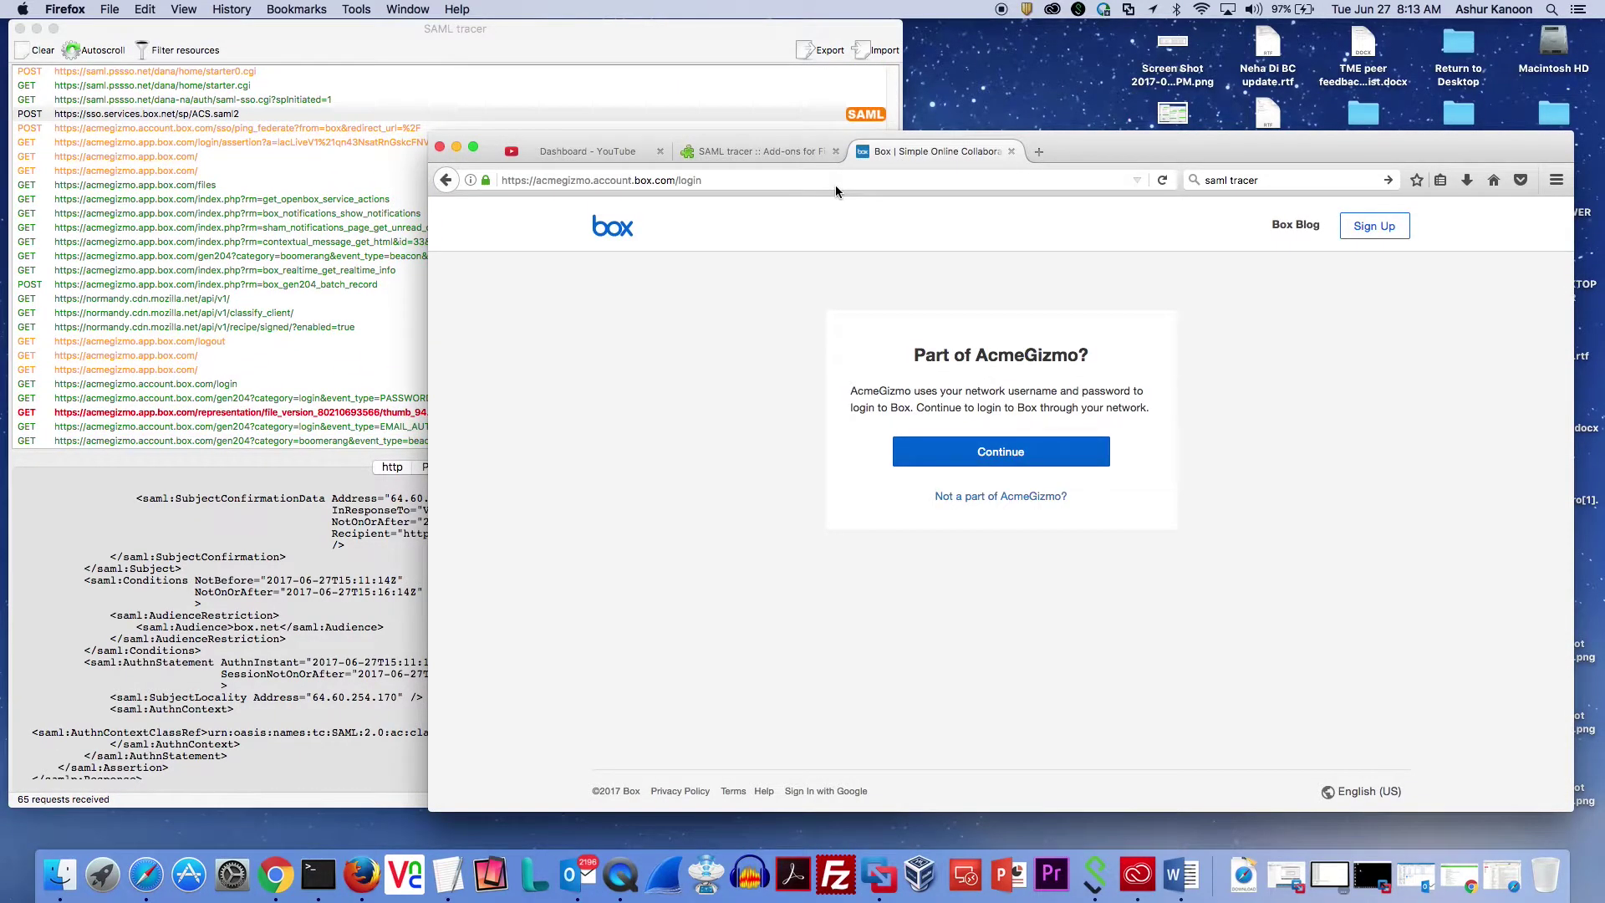
- Load the bigtincan login page and dismiss the location access request
click(834, 185)
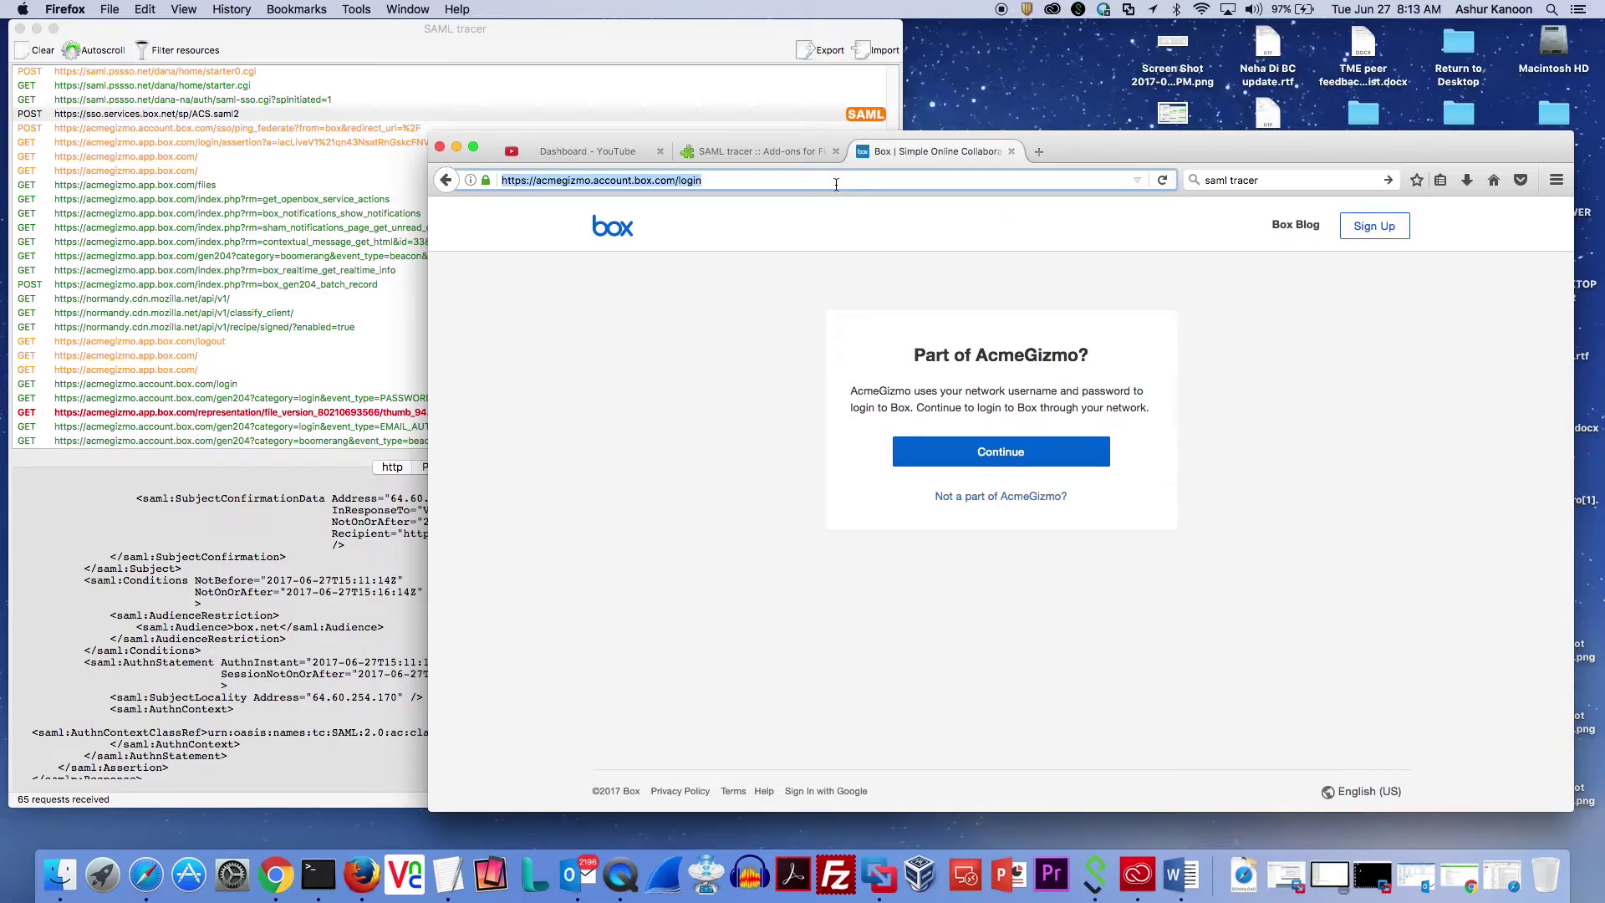
key(BackSpace)
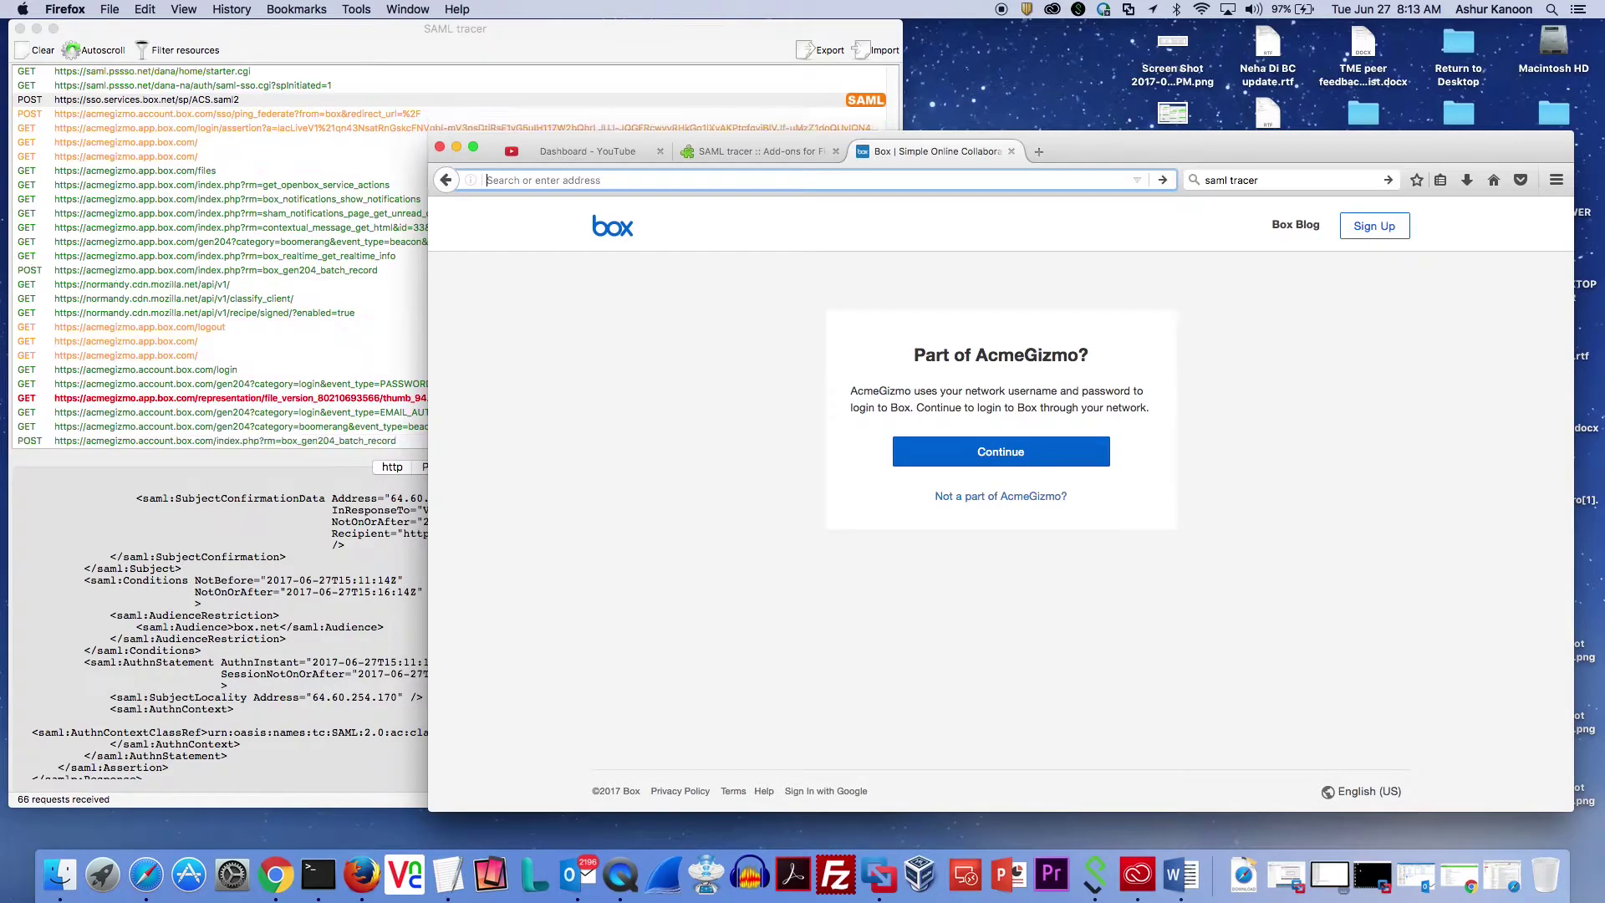
text(pulsesecure.app.bigtincan.com/)
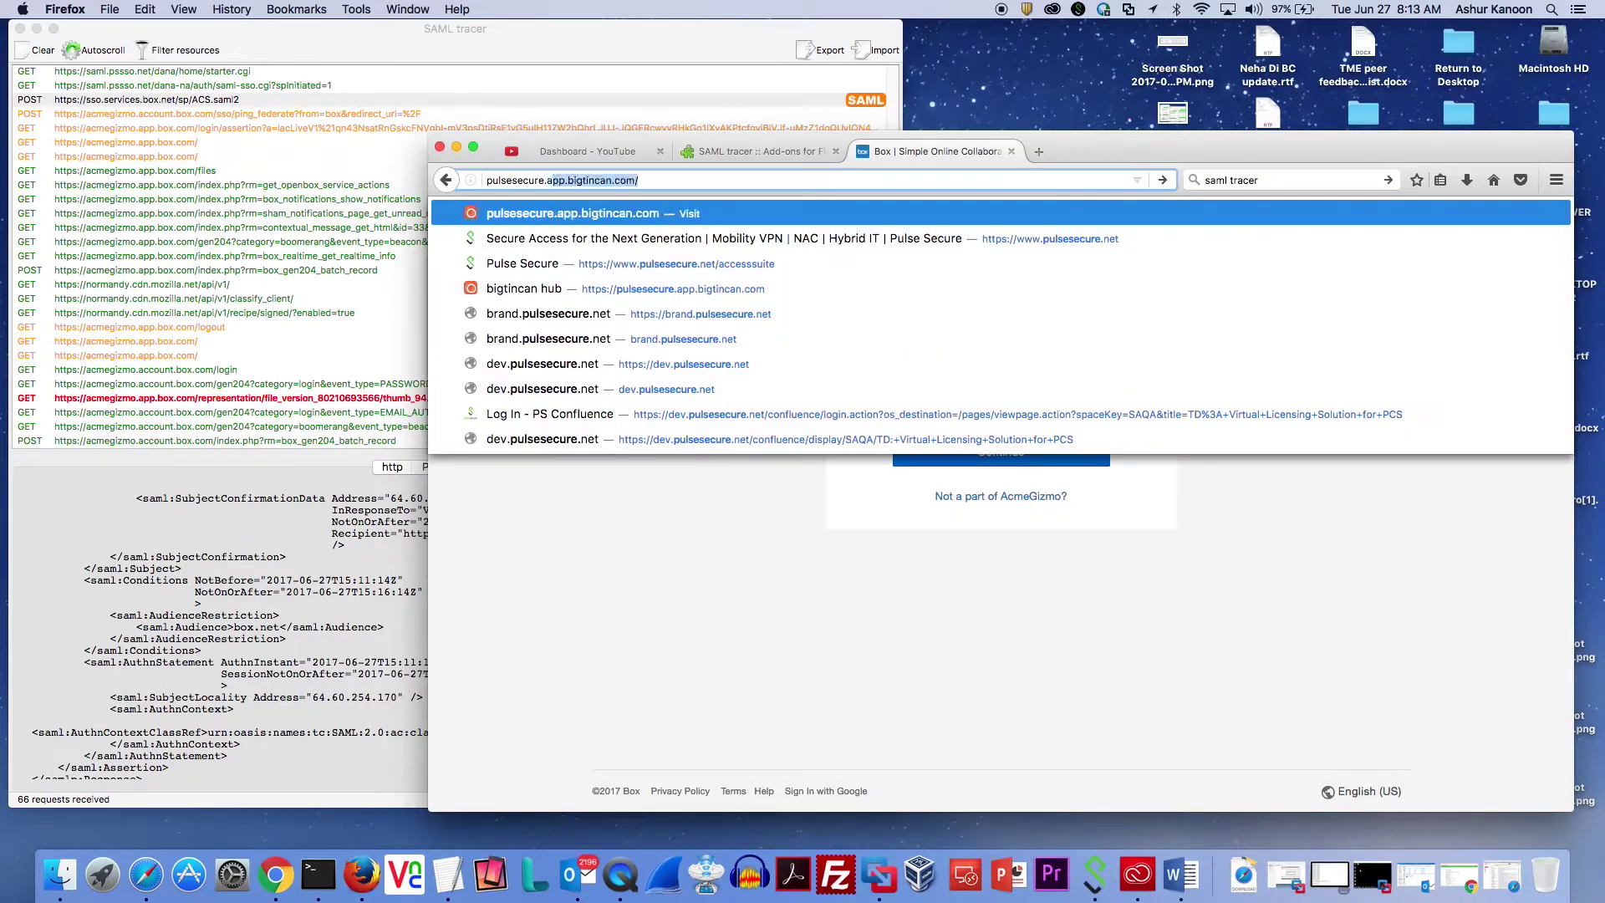
key(Return)
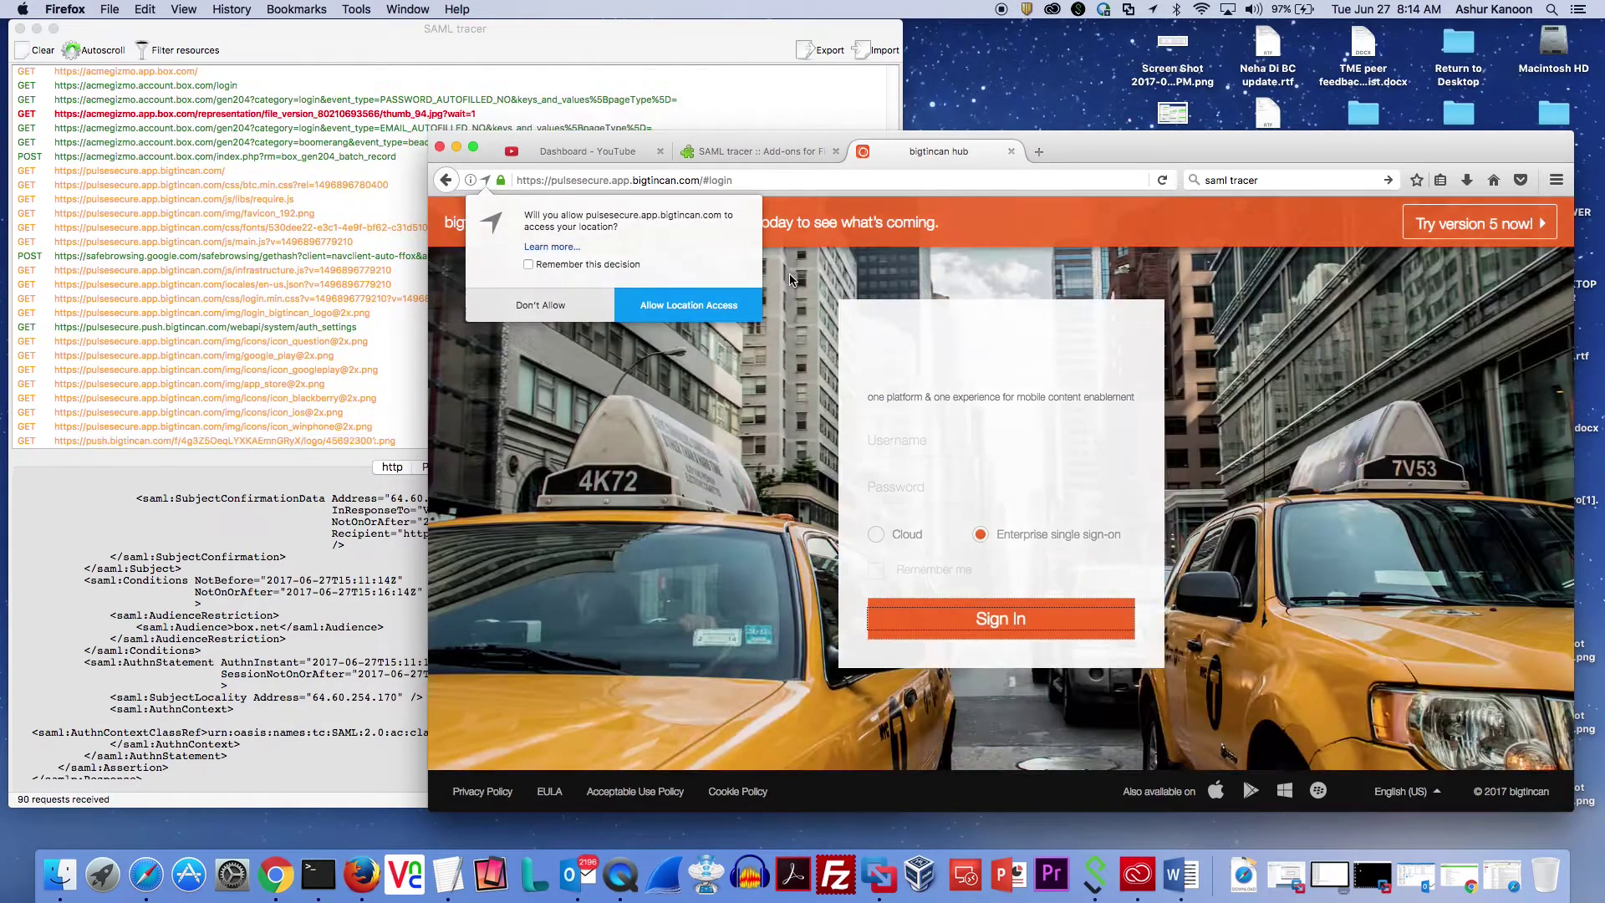
click(566, 304)
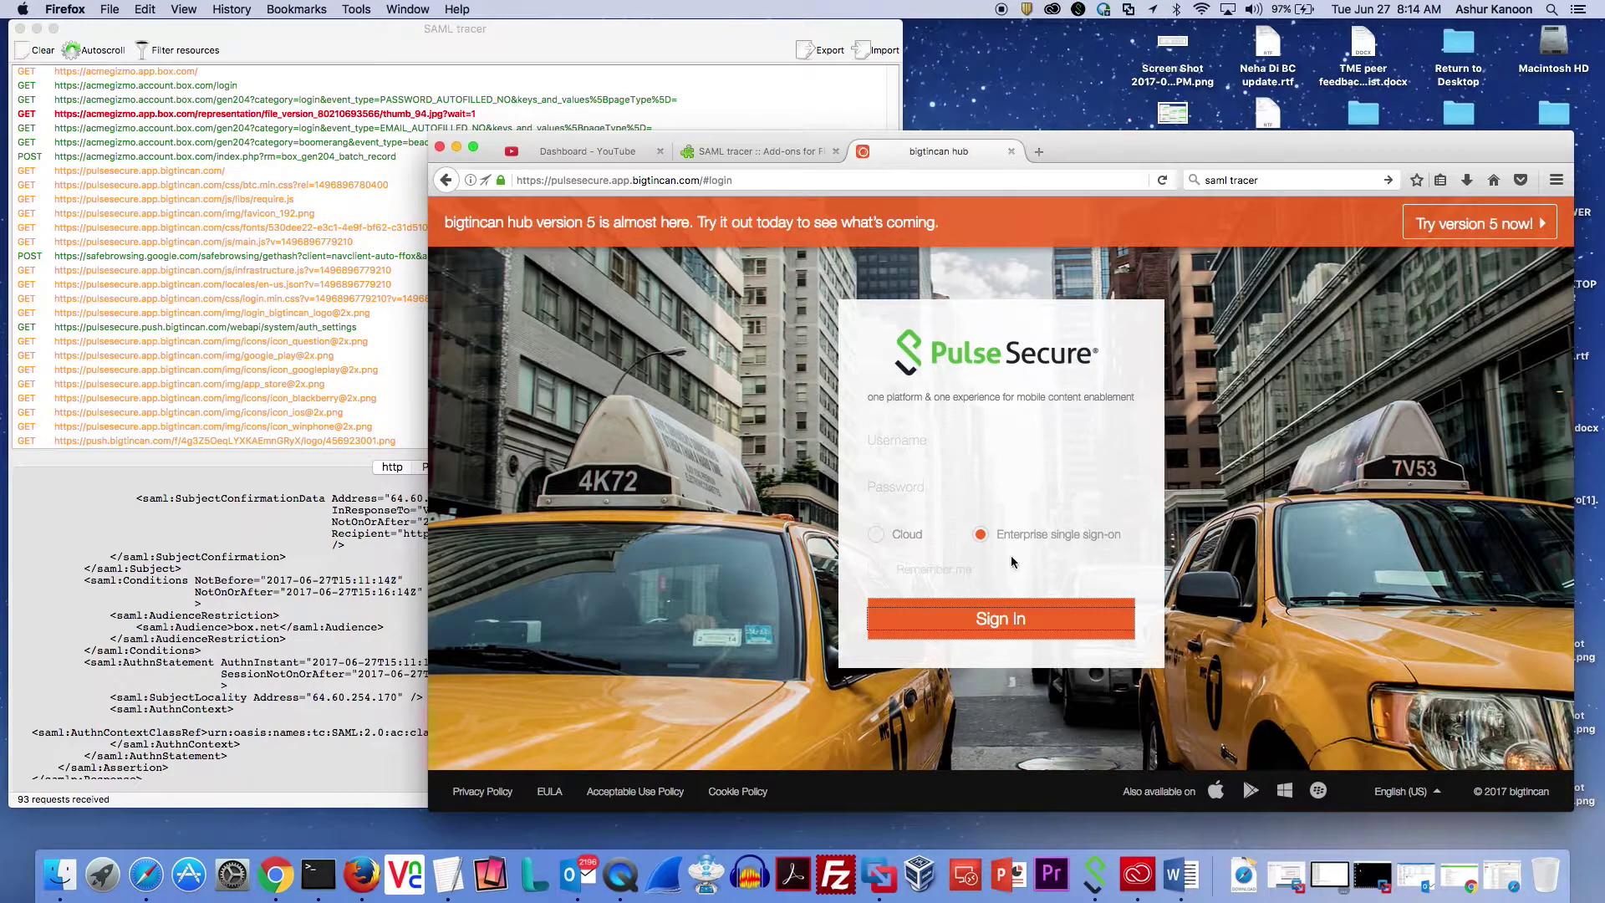
- Sign in to bigtincan with Enterprise single sign-on through Pulse Connect Secure
click(1003, 620)
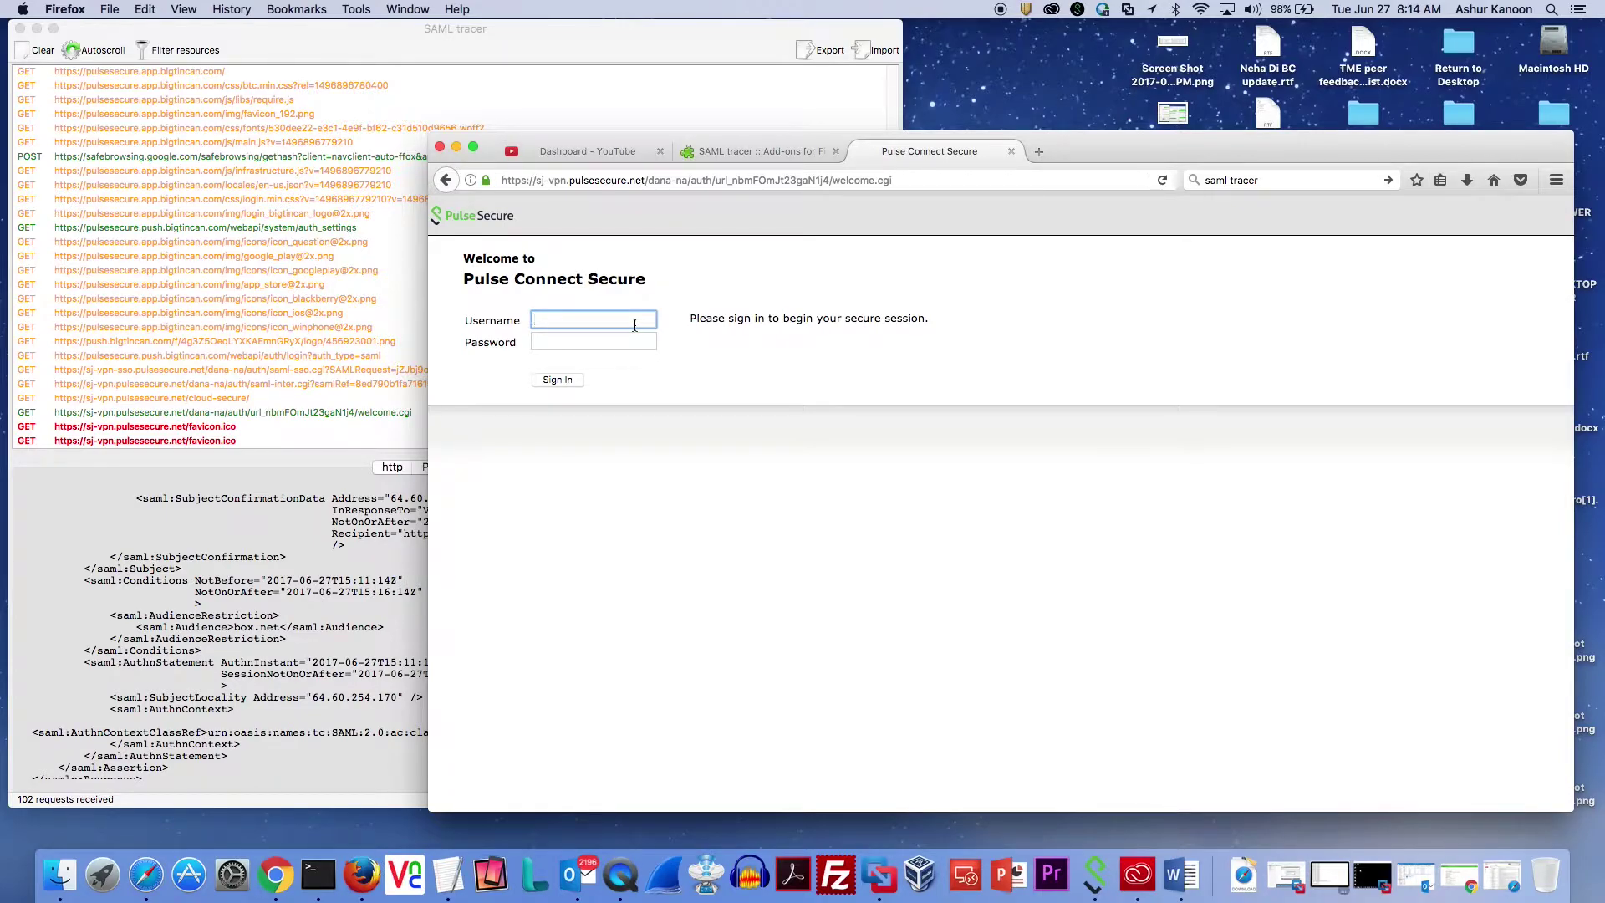
key(Tab)
text(*)
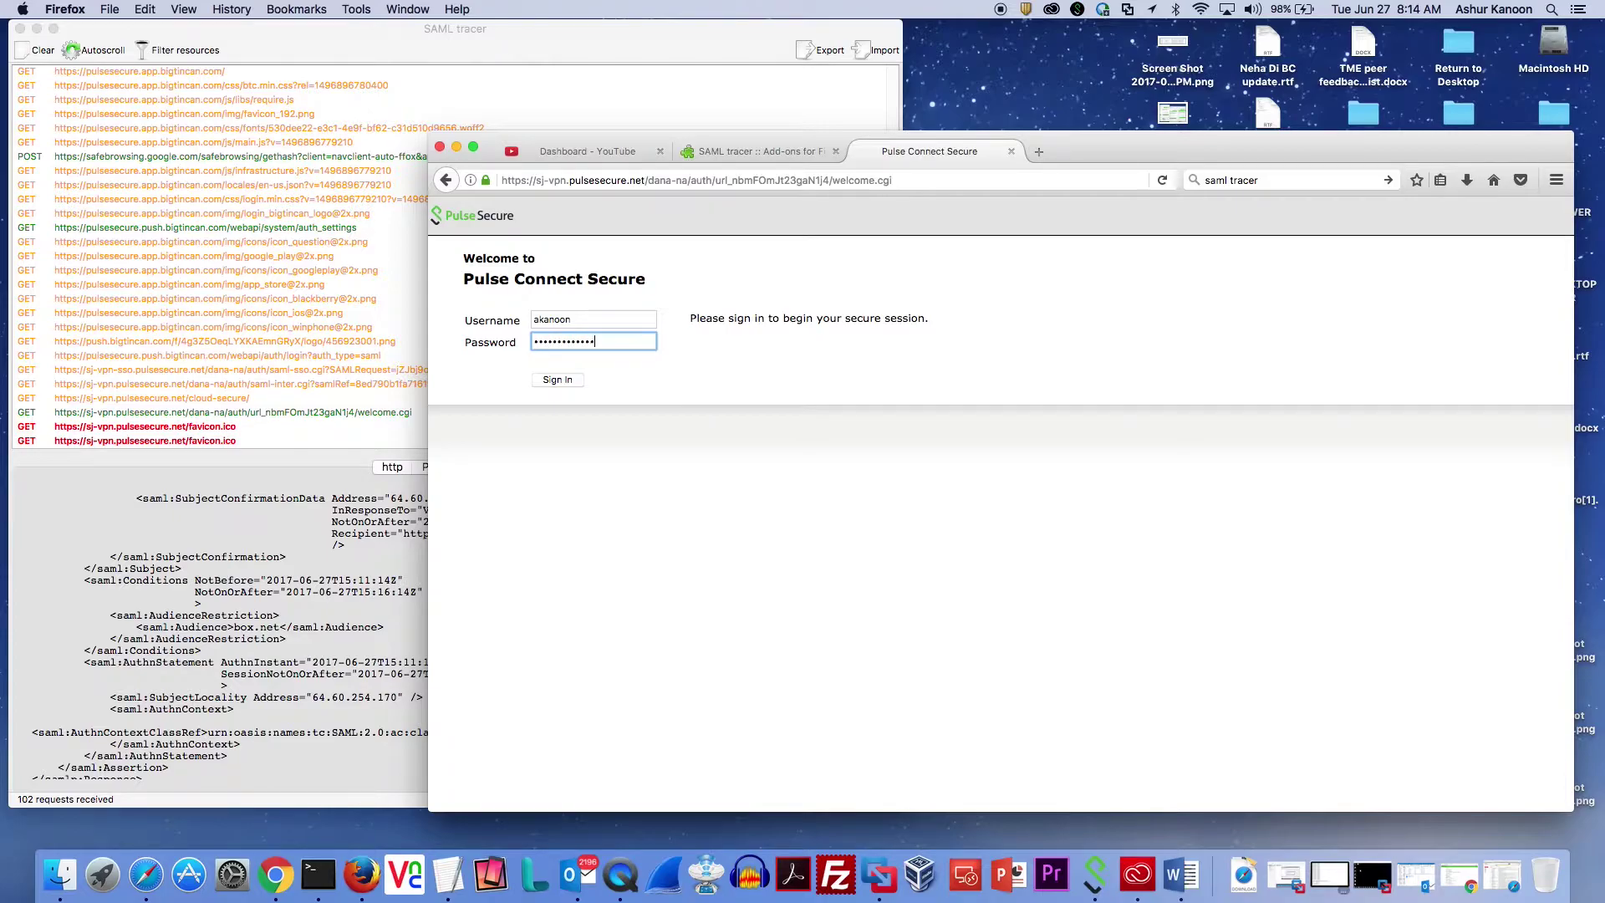
key(Return)
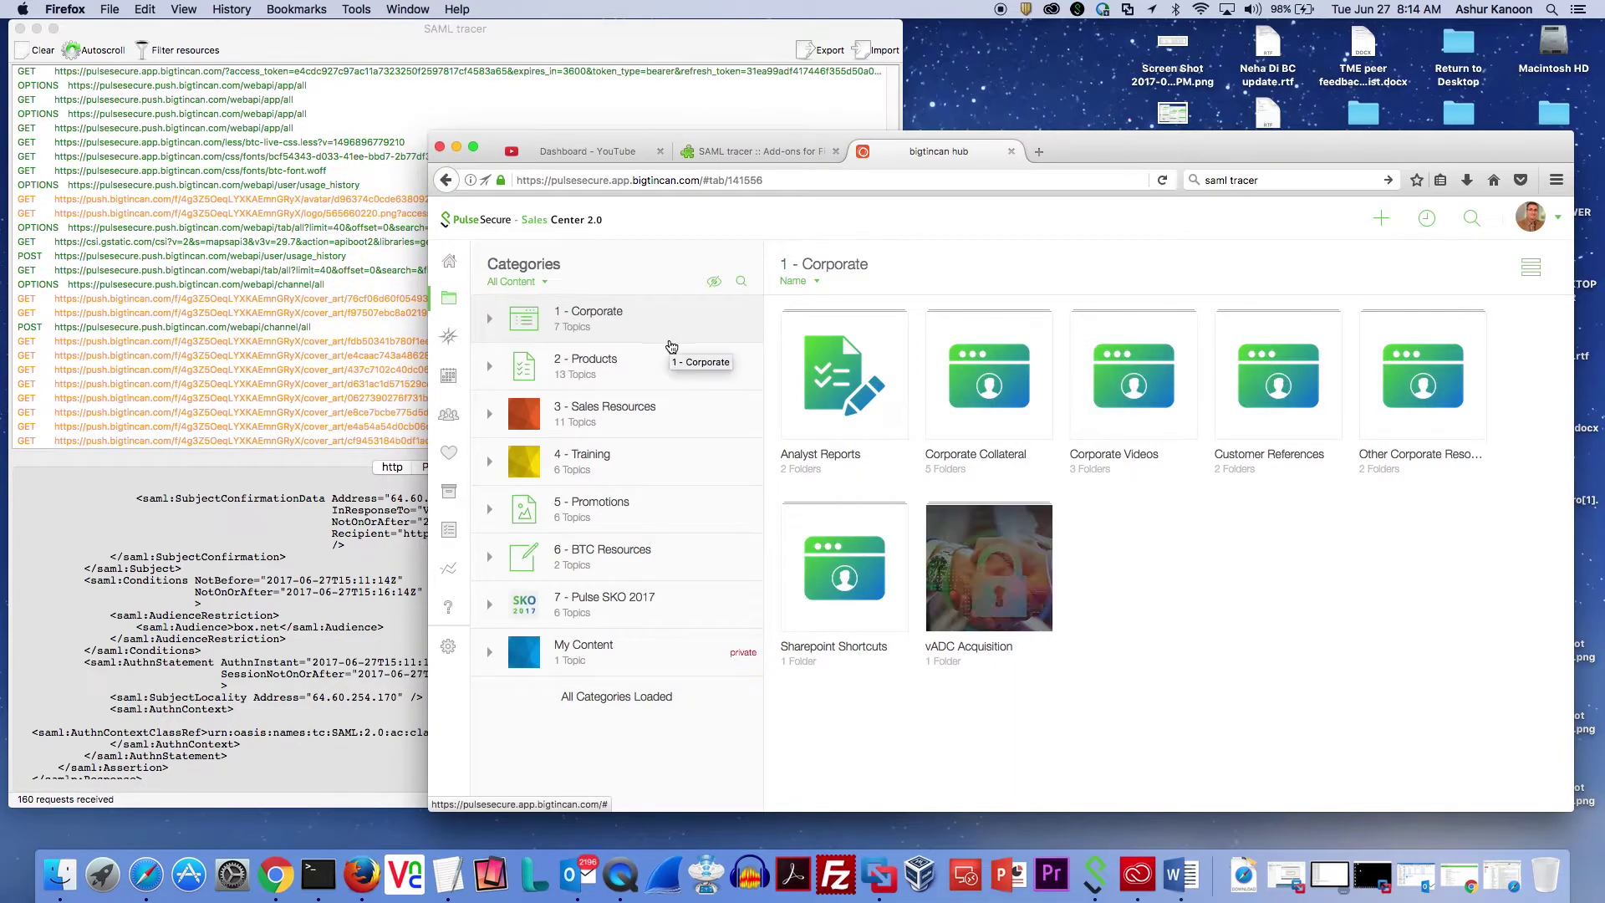
- Select the bigtincan POST saml/acs request and show its SAML message
click(671, 48)
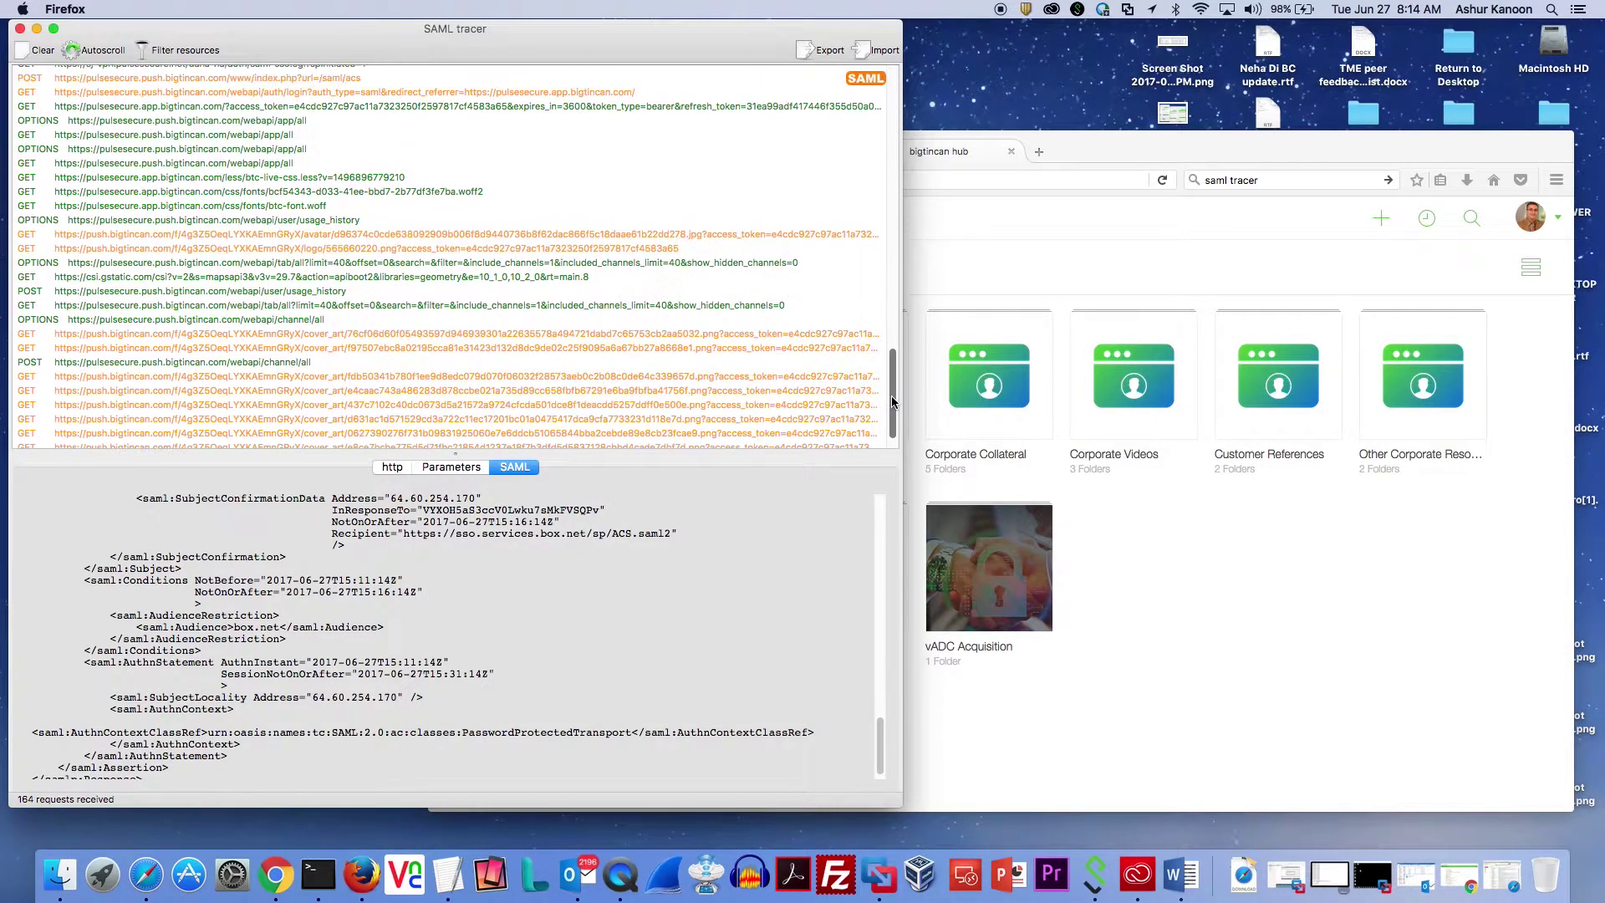
drag(892, 406, 891, 368)
click(856, 216)
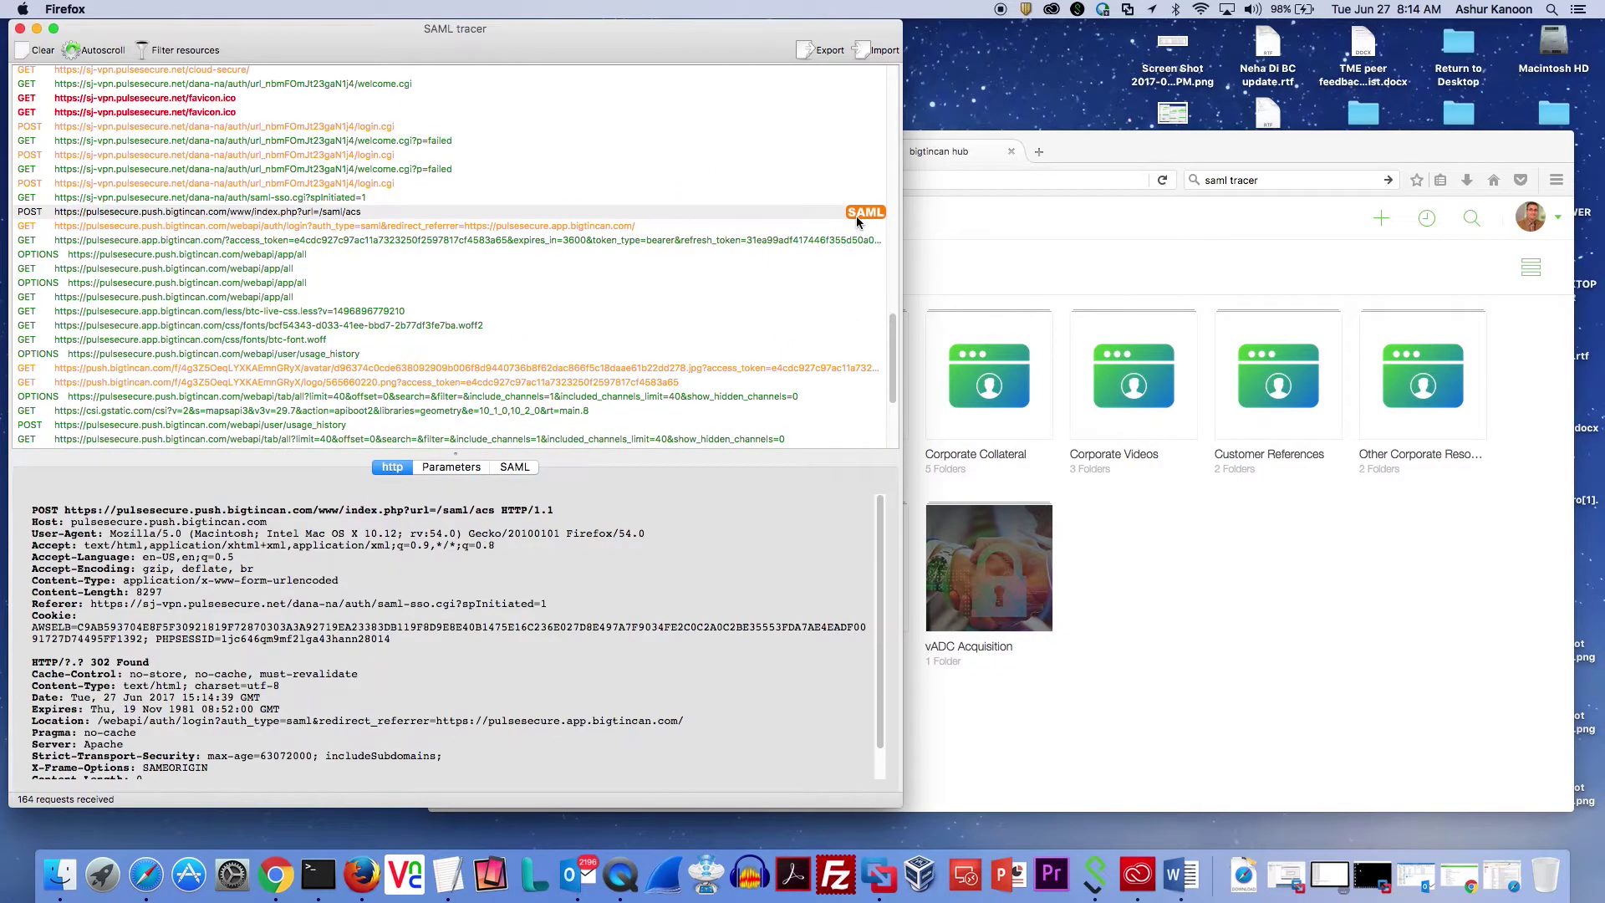
click(515, 467)
scroll(583, 650, down, 3)
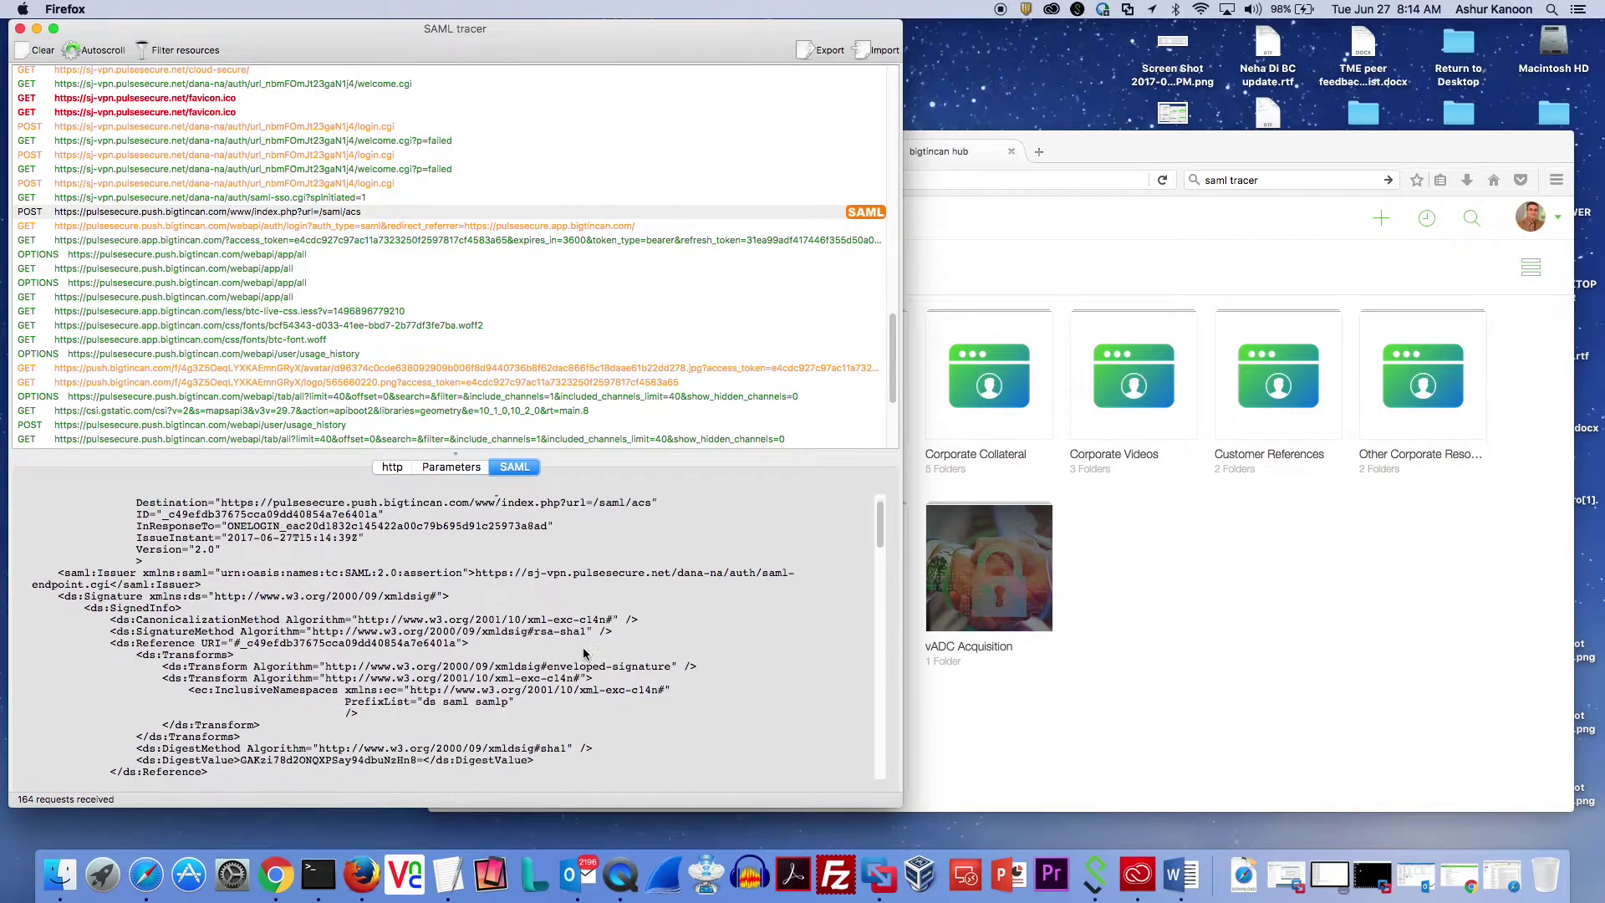
scroll(583, 653, down, 3)
scroll(583, 653, down, 3)
scroll(582, 653, down, 3)
scroll(583, 653, down, 3)
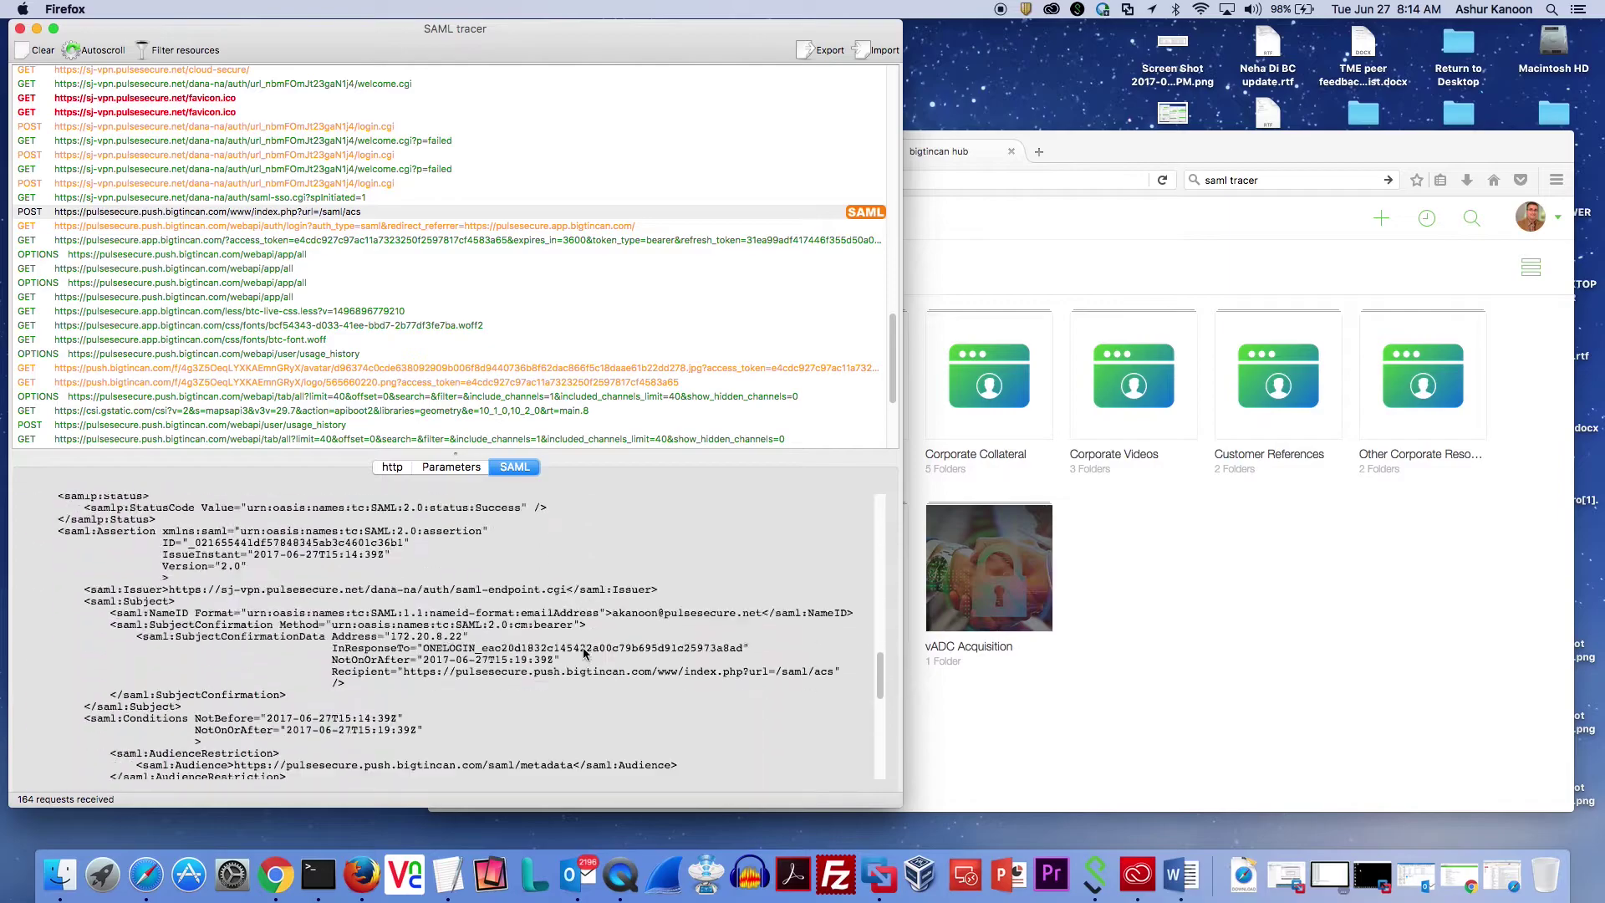
scroll(583, 653, down, 2)
scroll(583, 649, down, 2)
scroll(584, 650, down, 2)
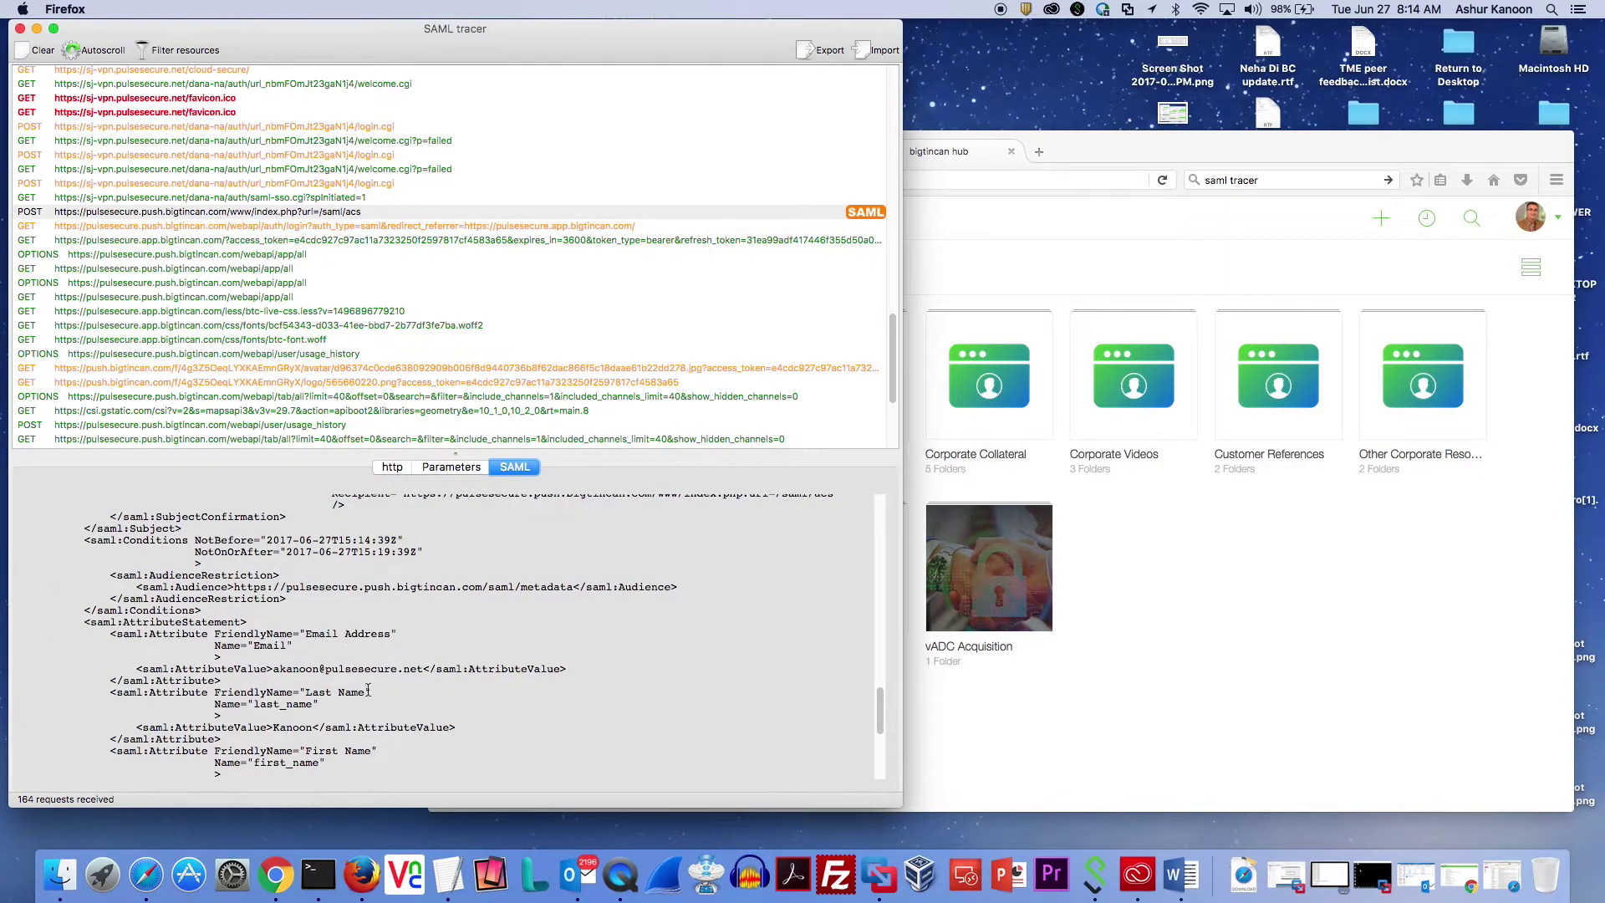
scroll(370, 691, down, 3)
scroll(370, 687, down, 3)
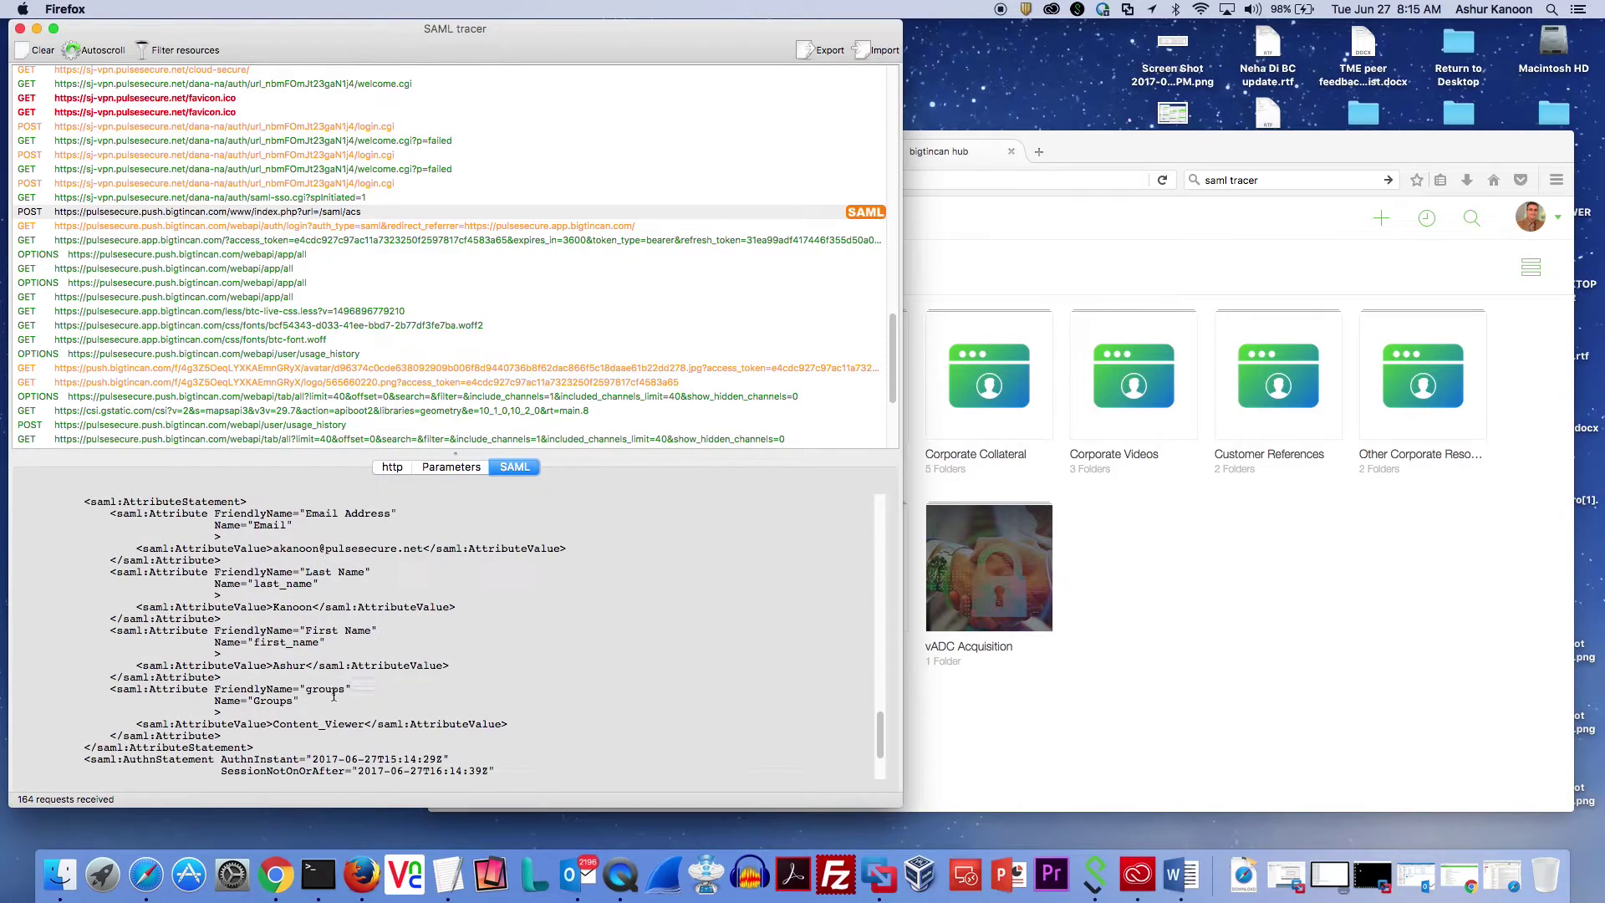
scroll(364, 664, down, 3)
scroll(413, 615, up, 5)
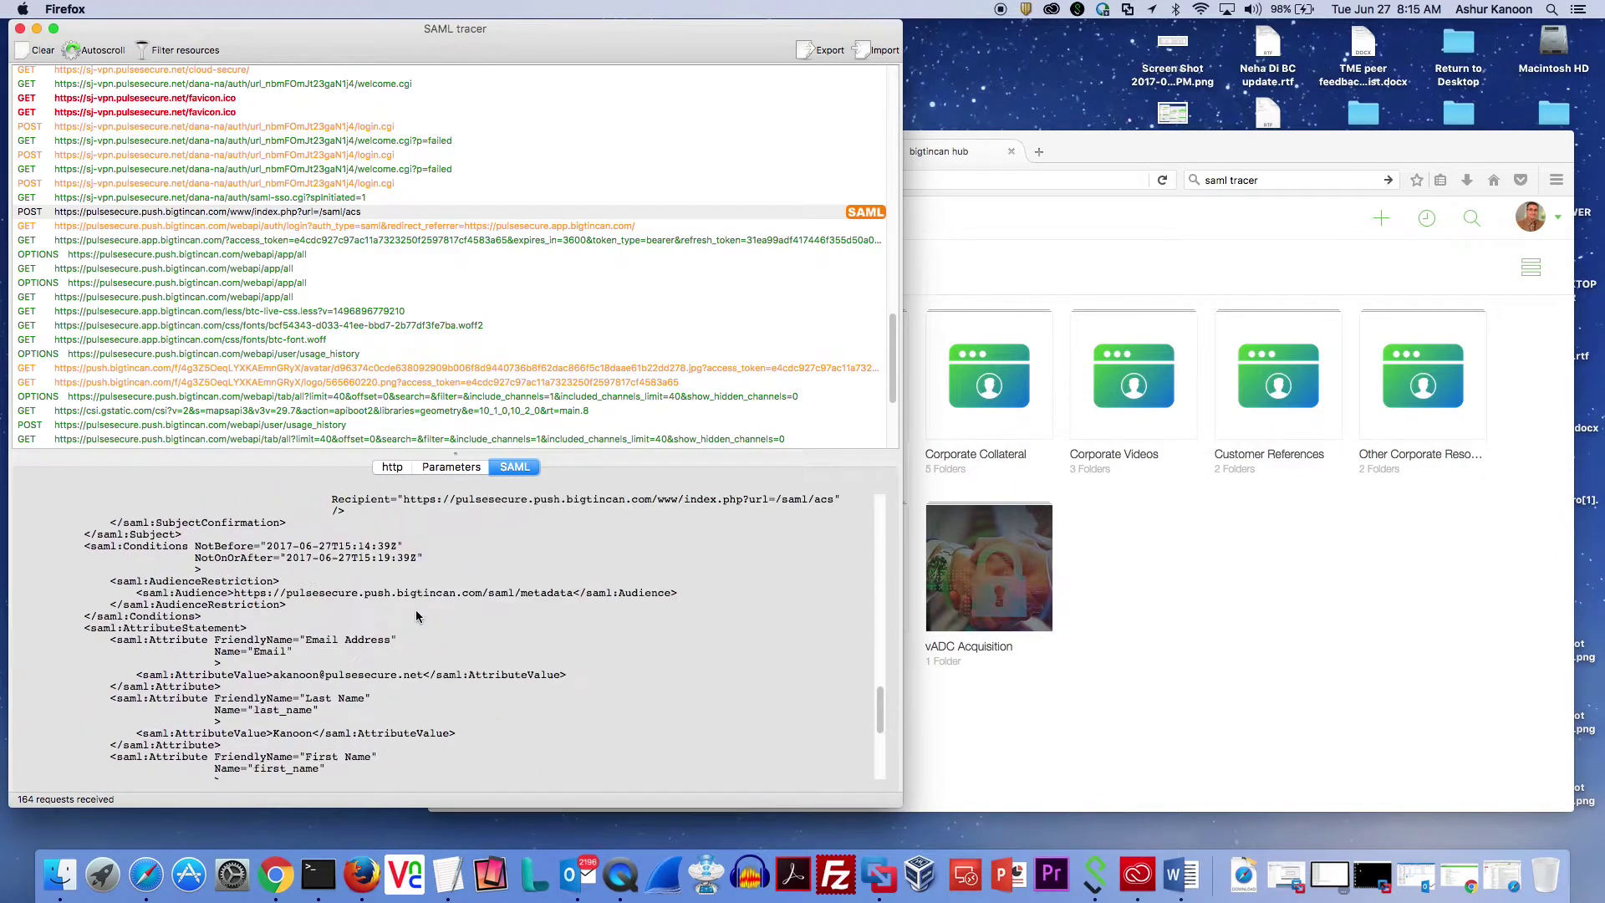
scroll(414, 610, up, 5)
scroll(415, 613, up, 3)
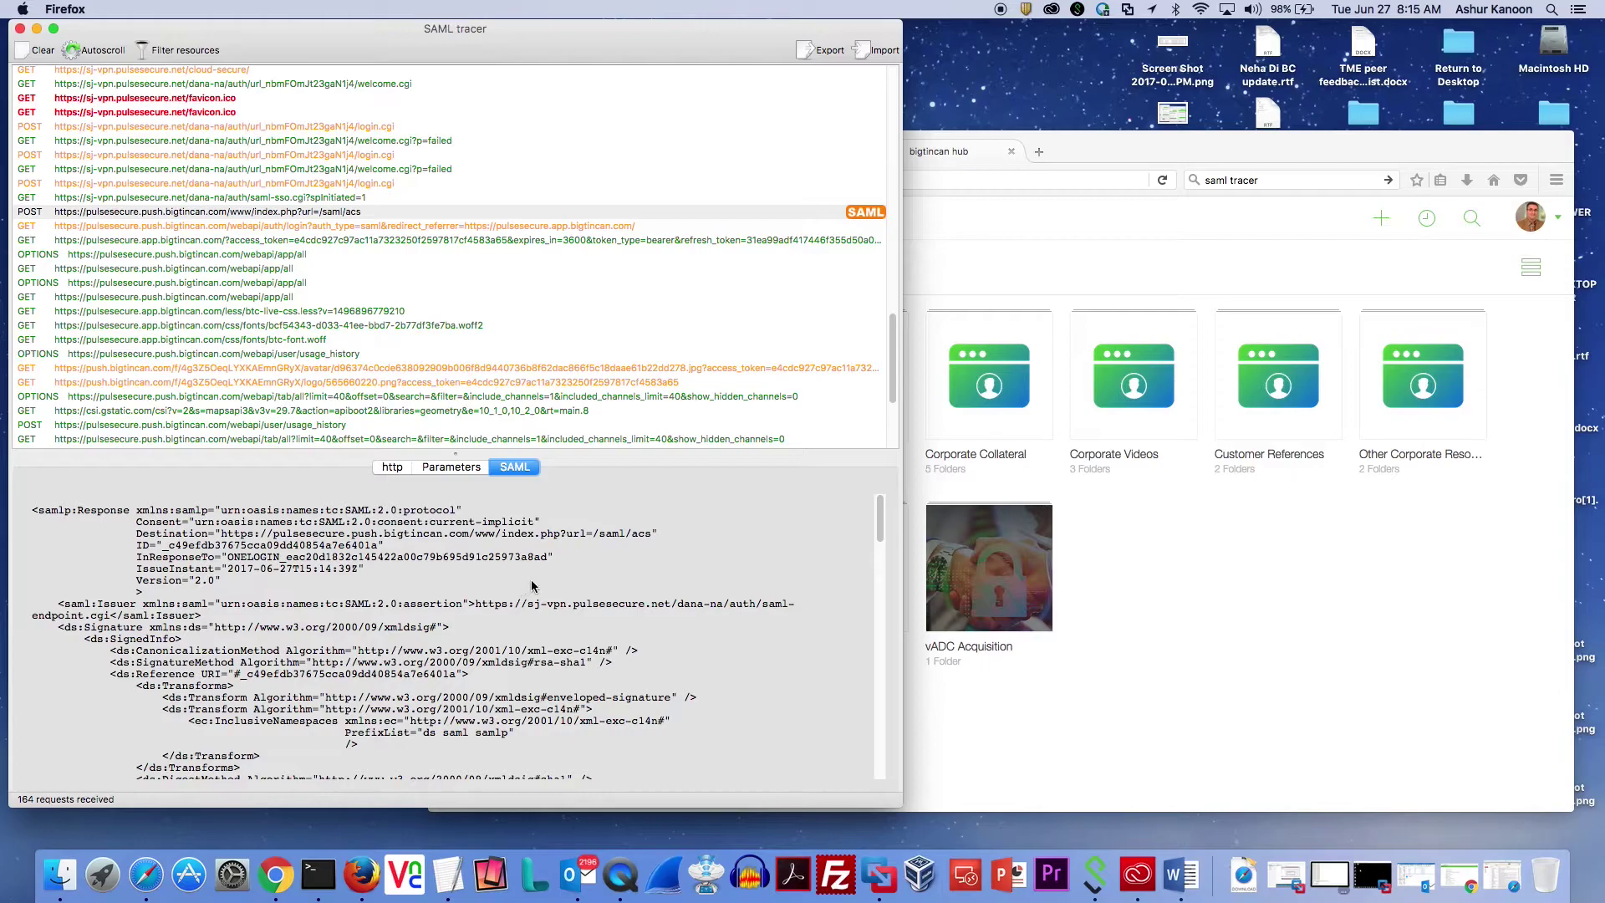